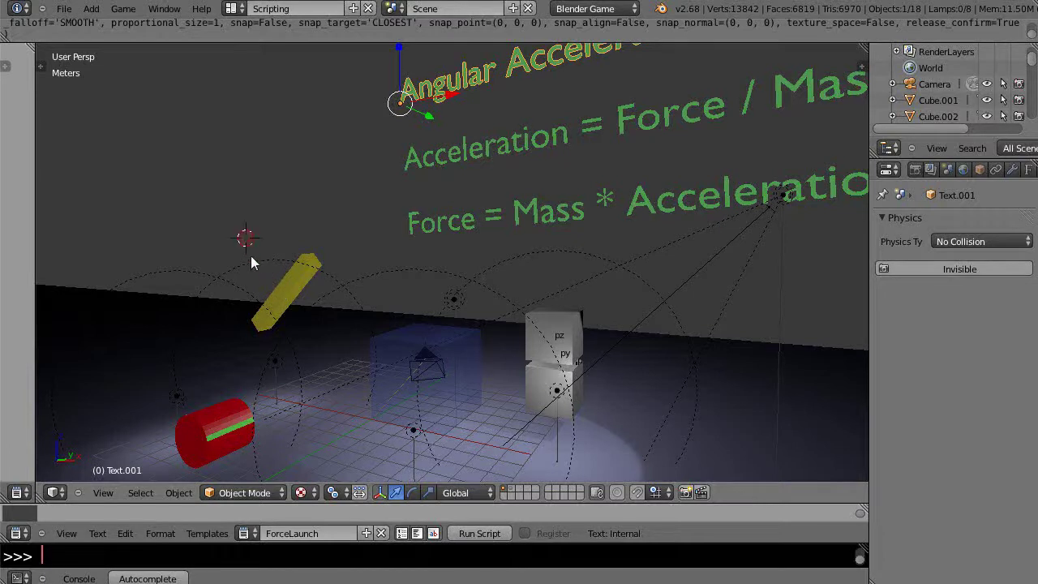
Step: Run the Force = Mass * Acceleration demo scene in the game engine
key("p")
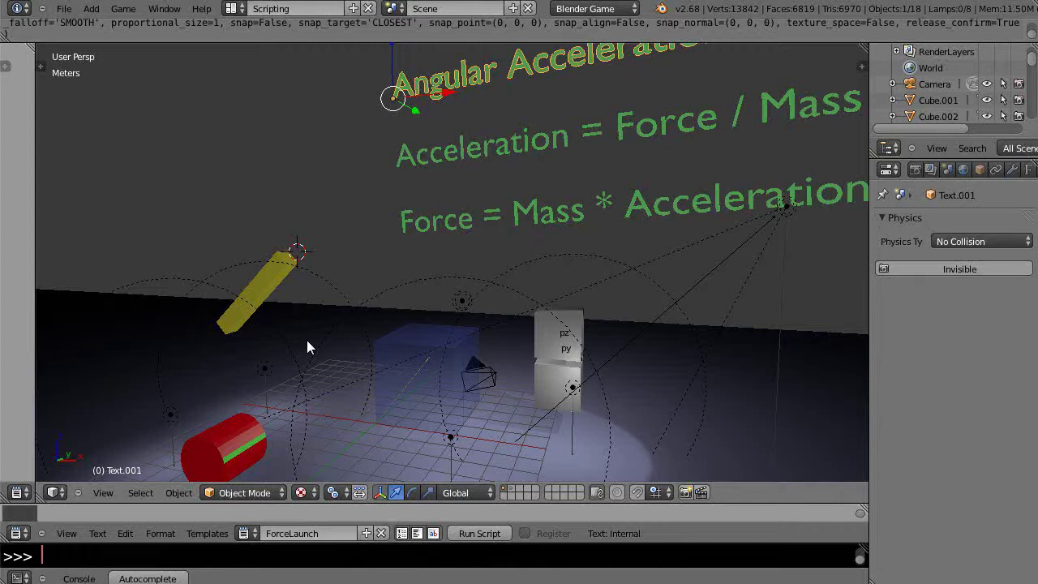
scroll(306, 340, "down", 1)
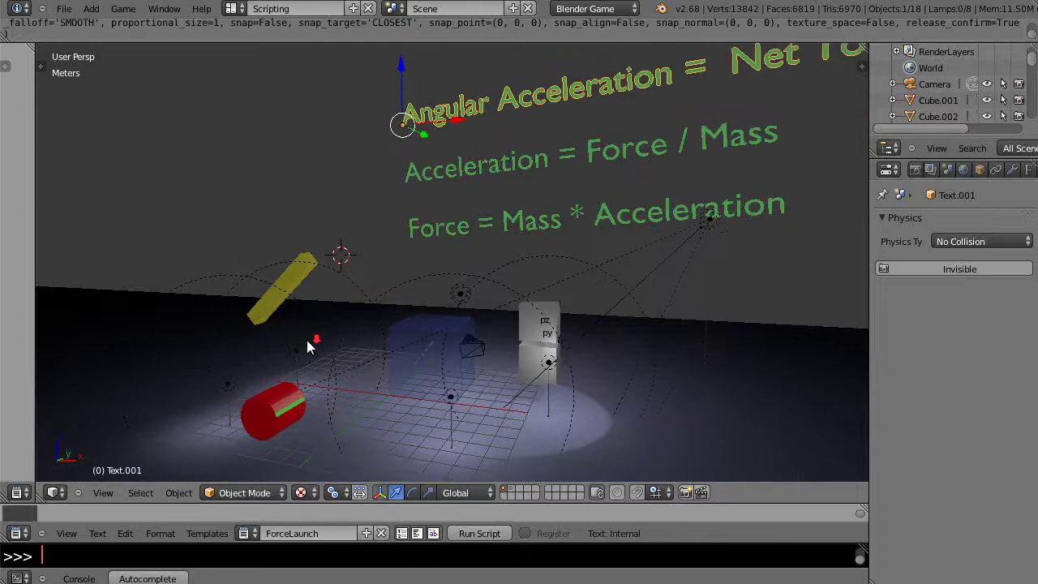
scroll(307, 347, "up", 1)
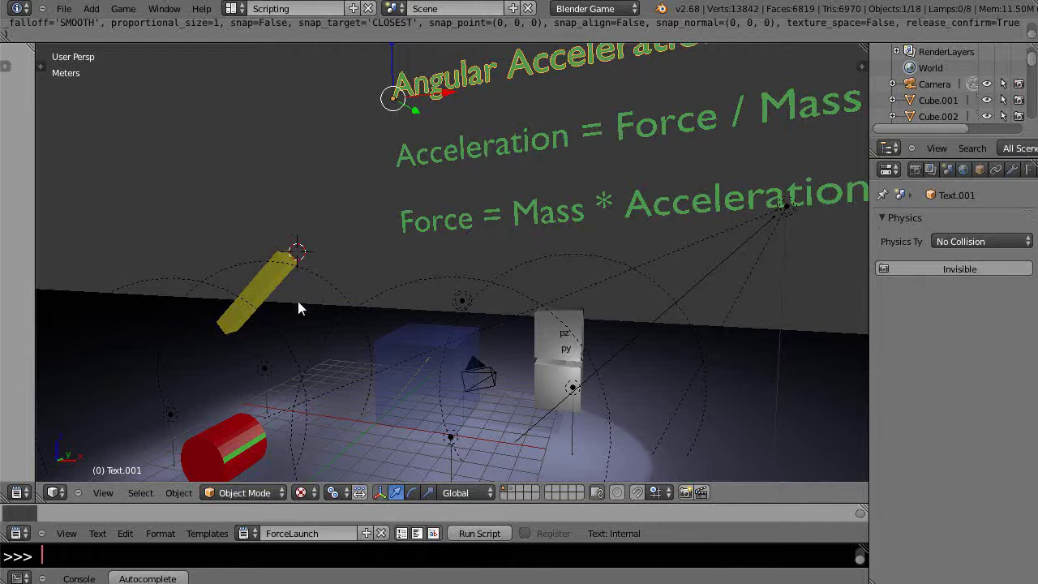
scroll(300, 304, "down", 2)
scroll(381, 315, "up", 1)
scroll(377, 323, "up", 1)
middle_click_drag(441, 372, 429, 317)
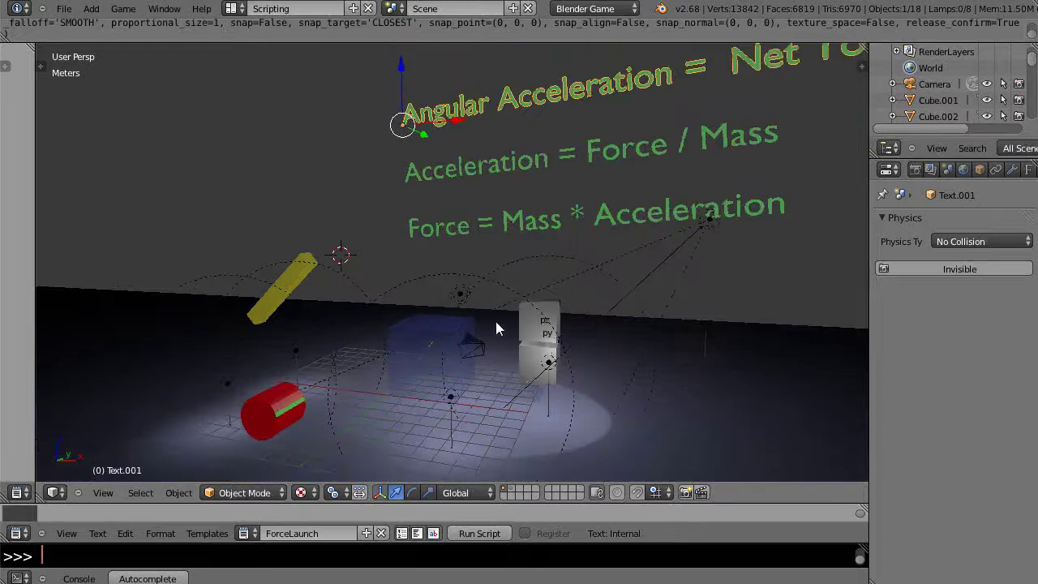
middle_click_drag(497, 322, 424, 341)
scroll(398, 340, "down", 2)
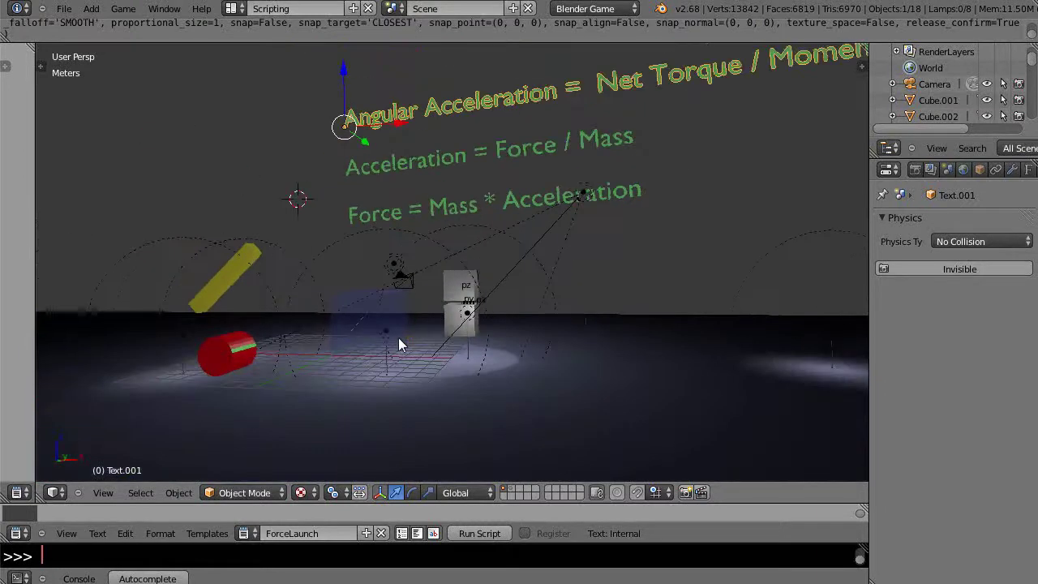
scroll(398, 337, "up", 2)
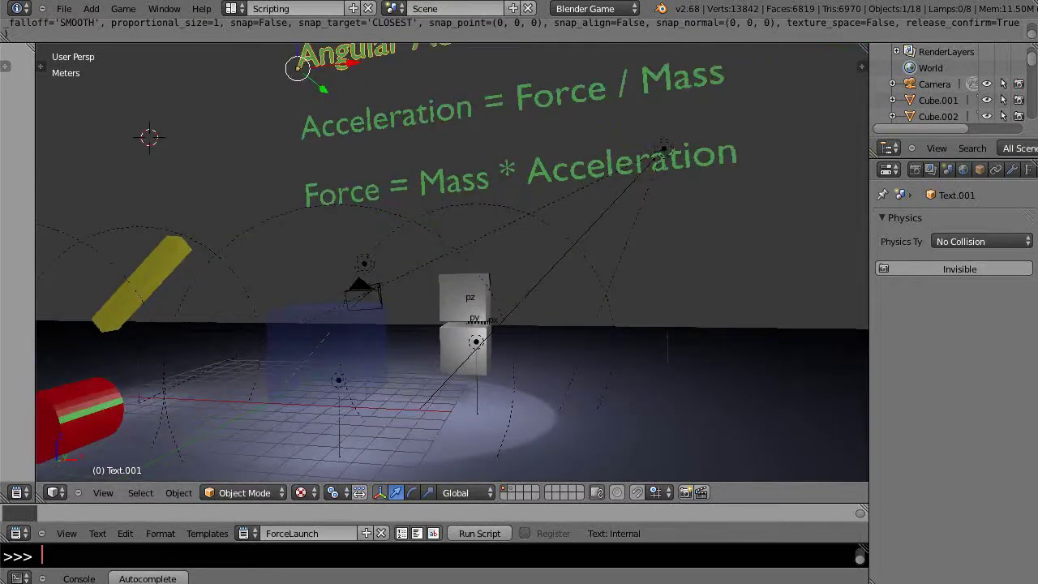
Step: Run the physics demo in the game engine and stop it, twice
key("p")
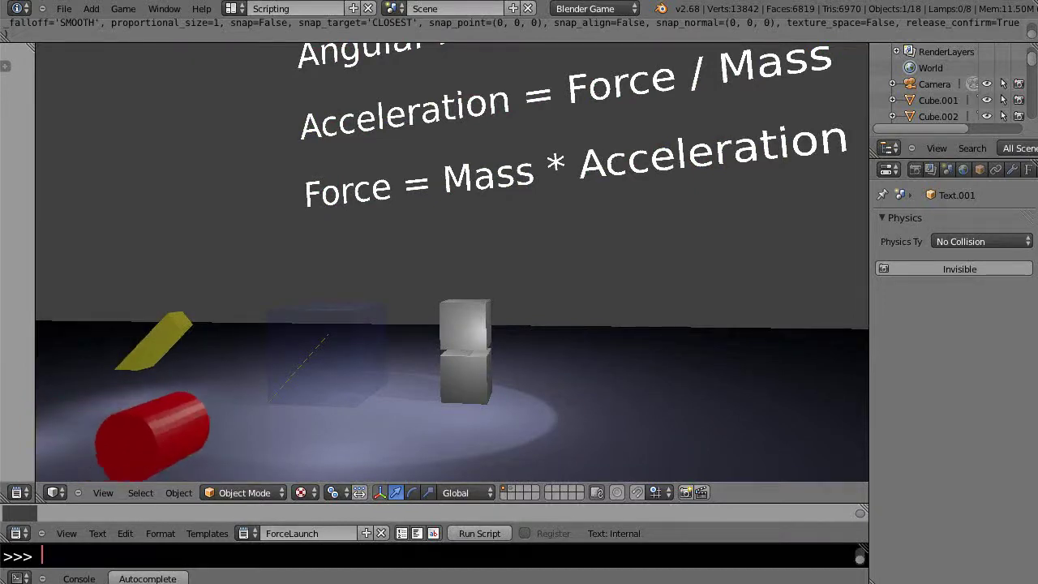
key("Escape")
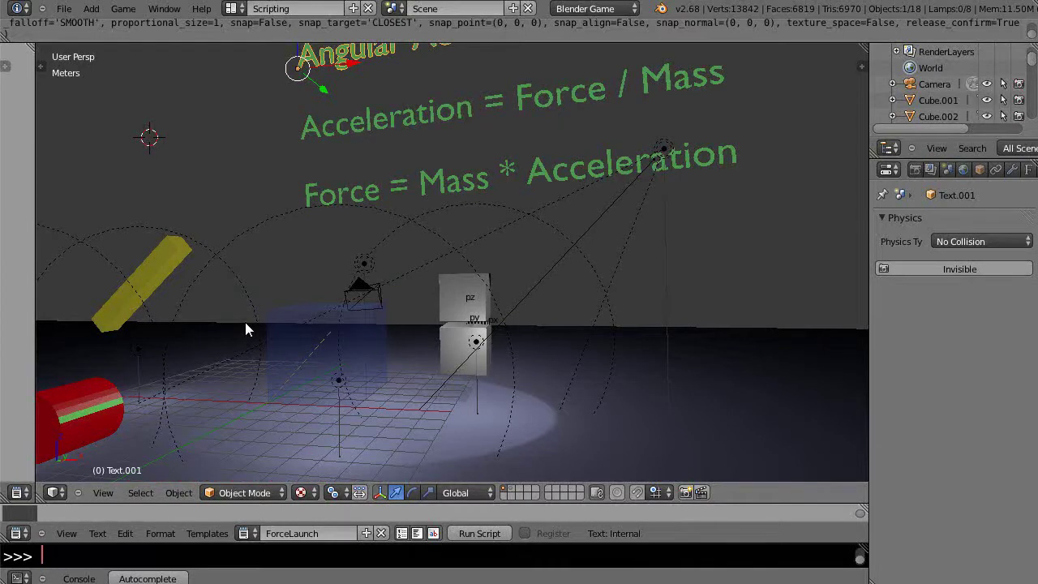
key("p")
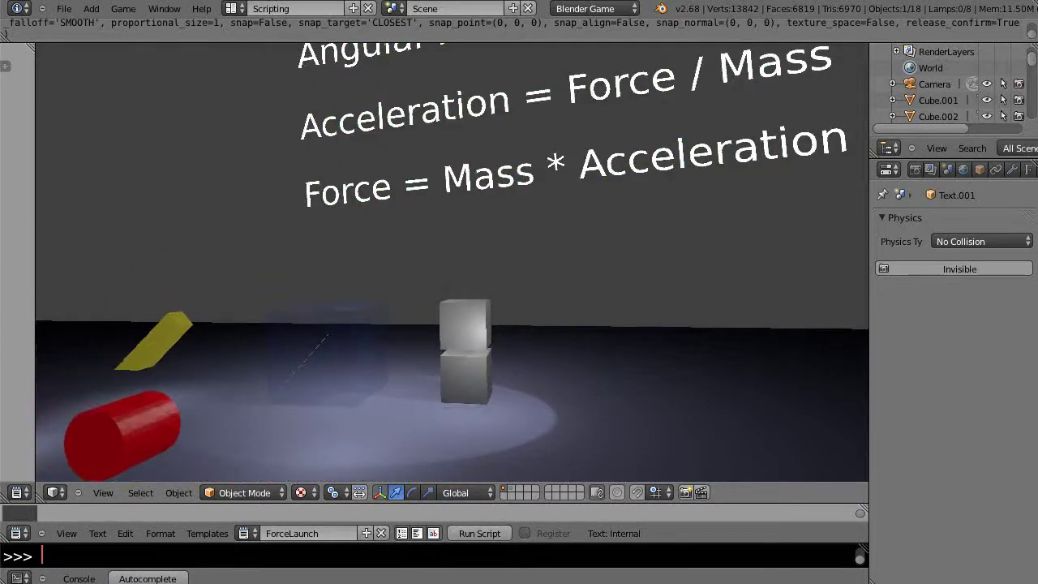
key("Escape")
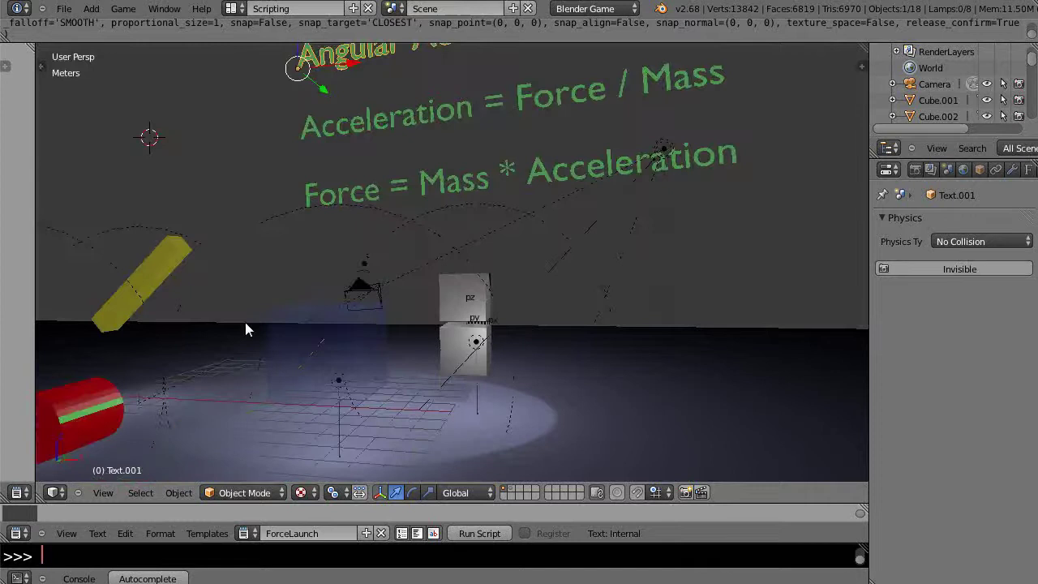
Step: Select the upper cube, Cube.003, to show its Rigid Body physics, then replay the game
right_click(451, 306)
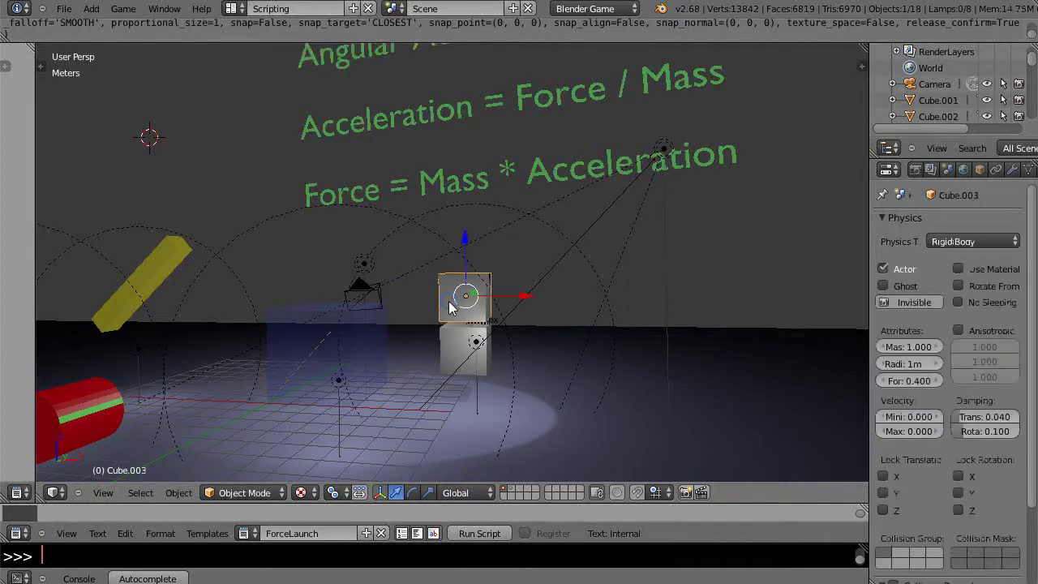
key("Up")
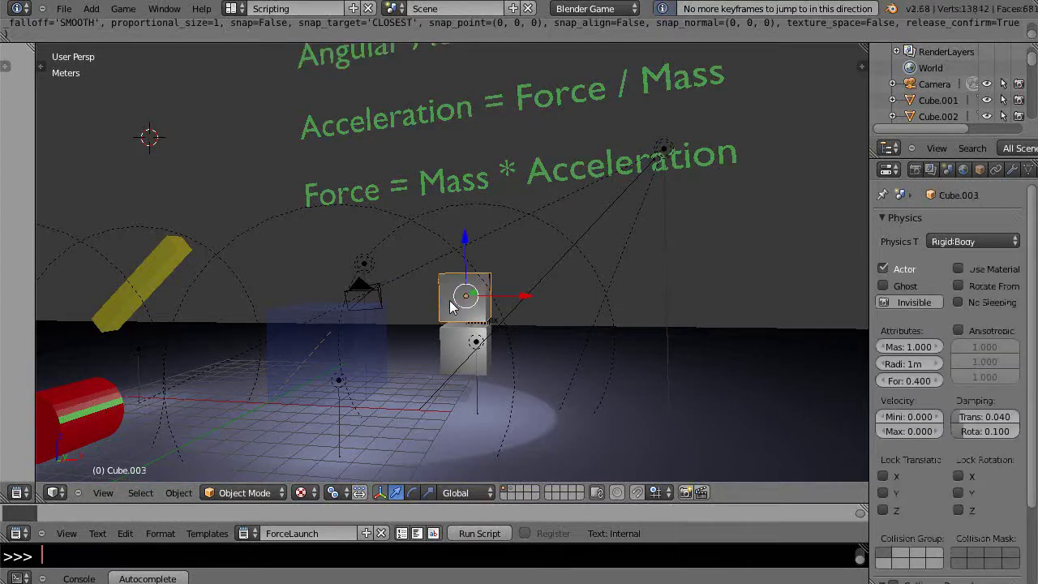
key("p")
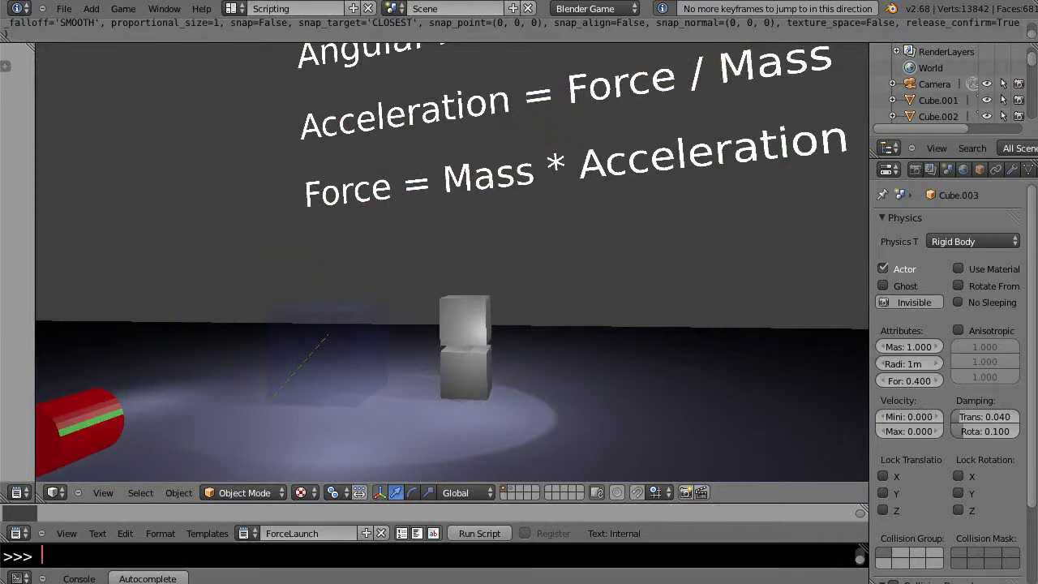
key("Escape")
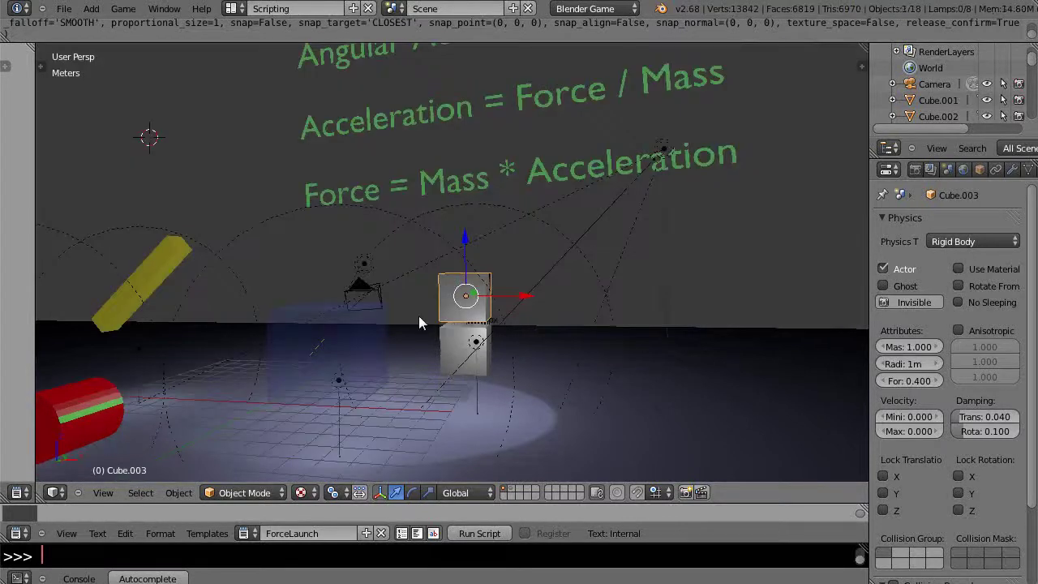
Step: Select YellowVector and try a trackball rotation, cancelling it so the angle is unchanged
right_click(340, 350)
right_click(318, 350)
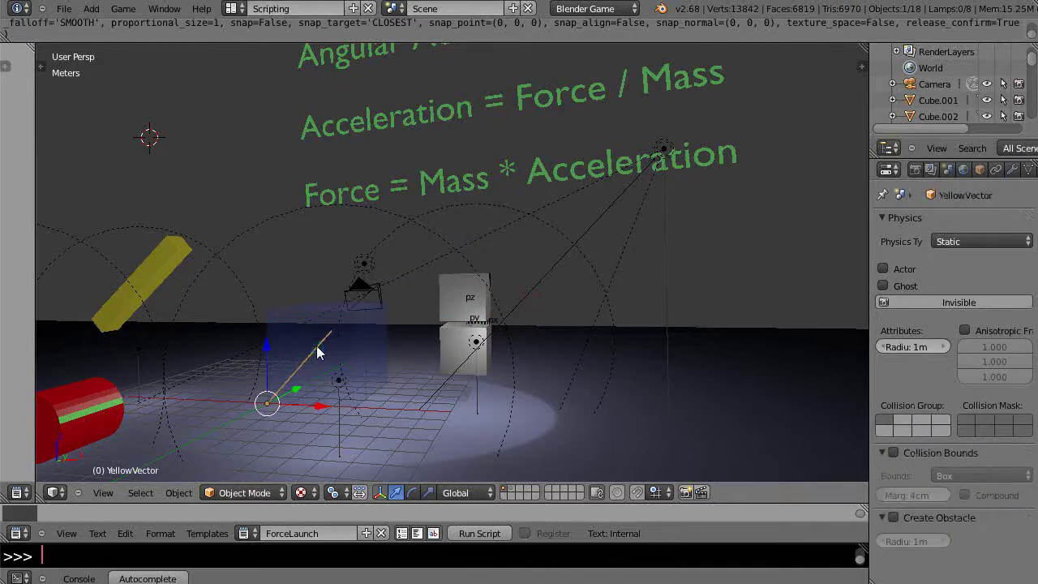
right_click(318, 350)
right_click(319, 351)
key("r")
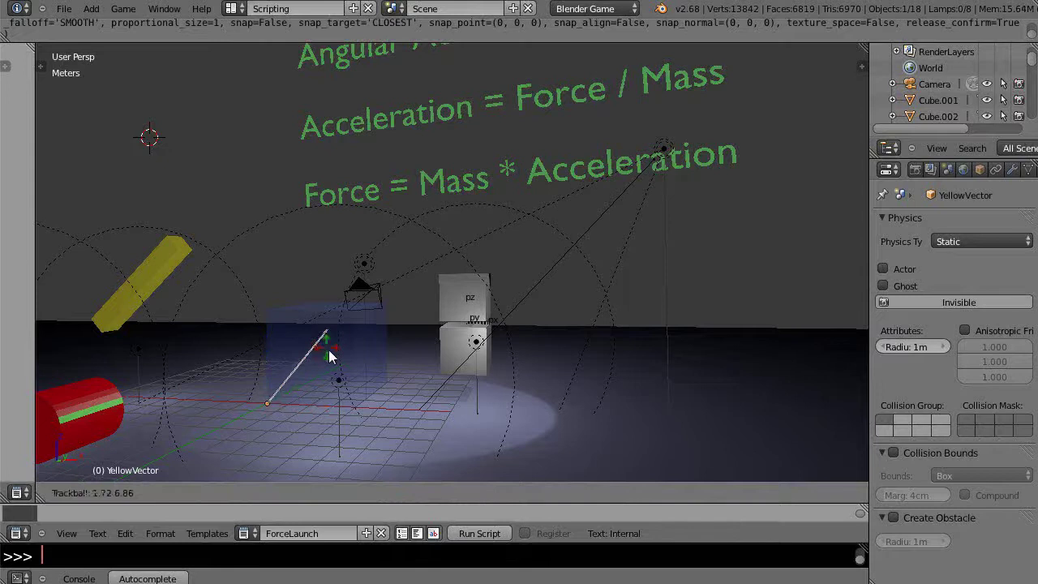
key("r")
left_click(312, 360)
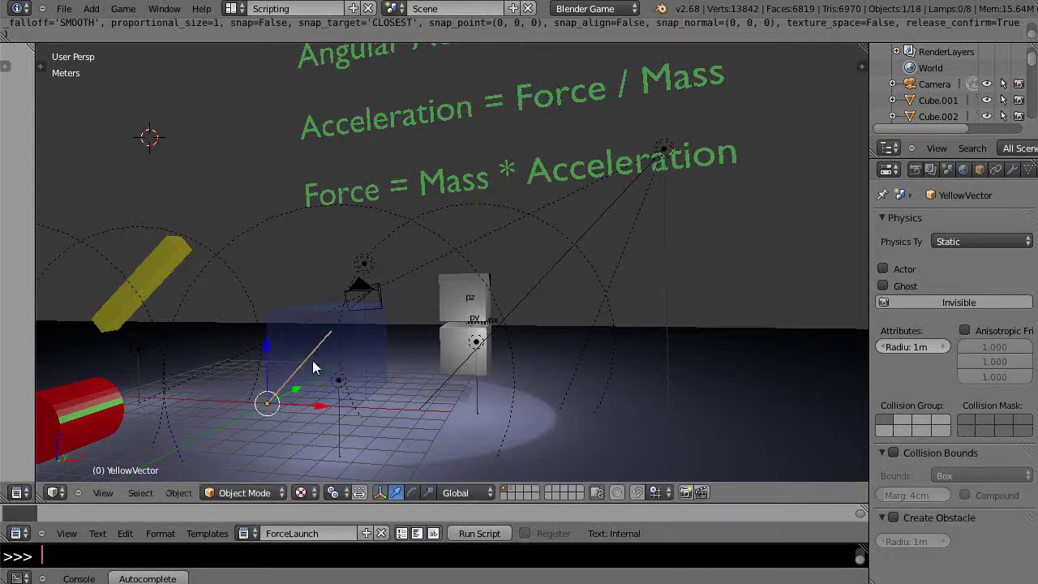
Step: Zoom in and orbit to a lower angle around the yellow vector
scroll(313, 360, "up", 3)
scroll(313, 360, "down", 3)
scroll(353, 365, "up", 1)
scroll(353, 366, "up", 1)
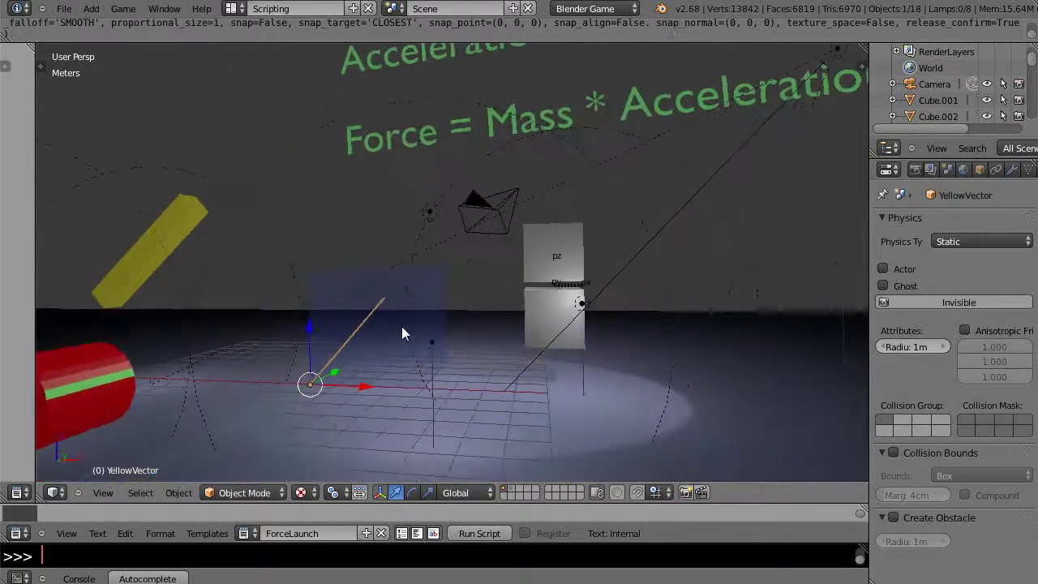
scroll(394, 356, "up", 2)
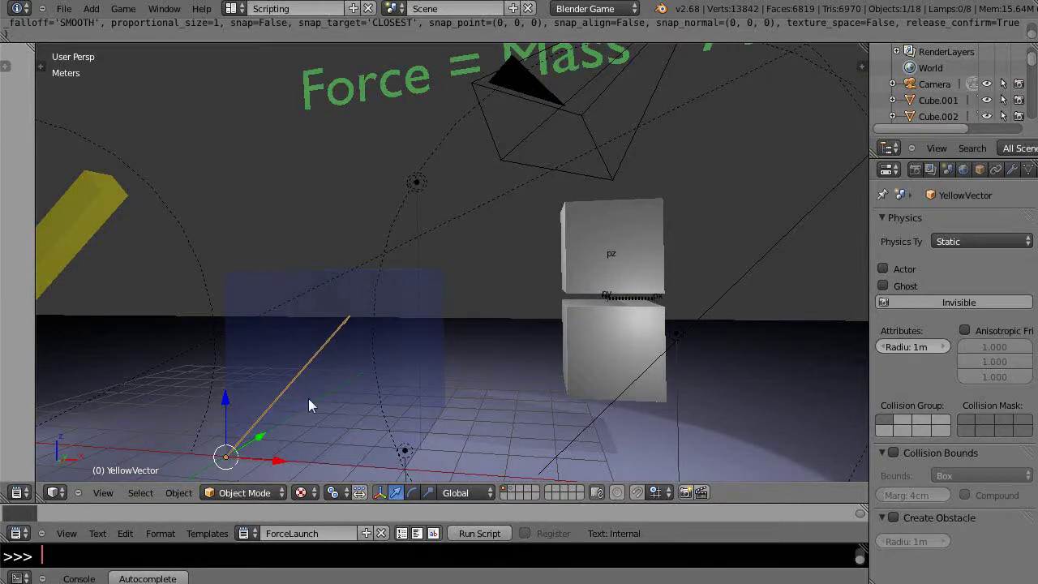
middle_click_drag(308, 398, 501, 387)
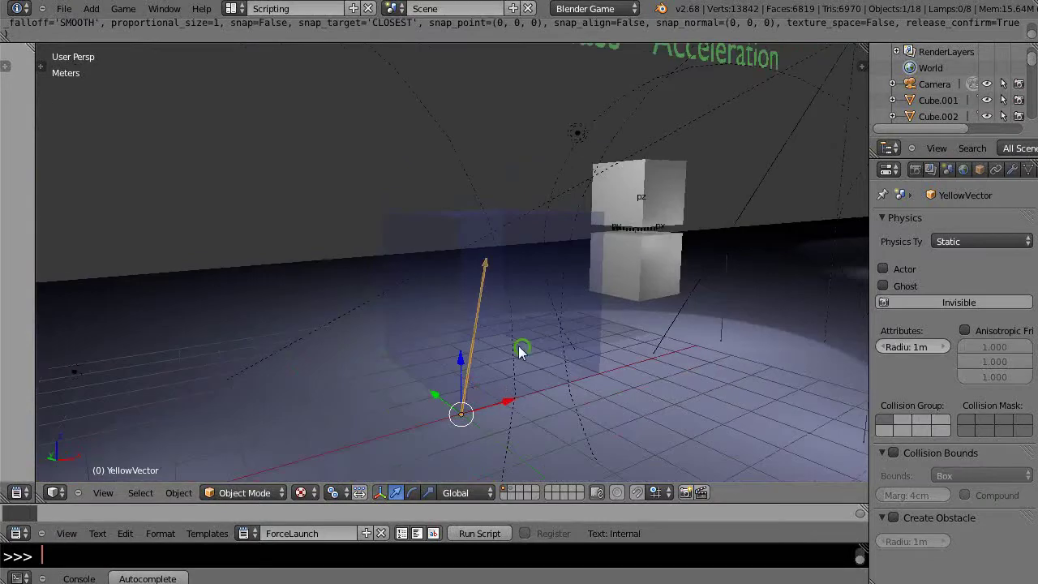
middle_click_drag(519, 350, 437, 343)
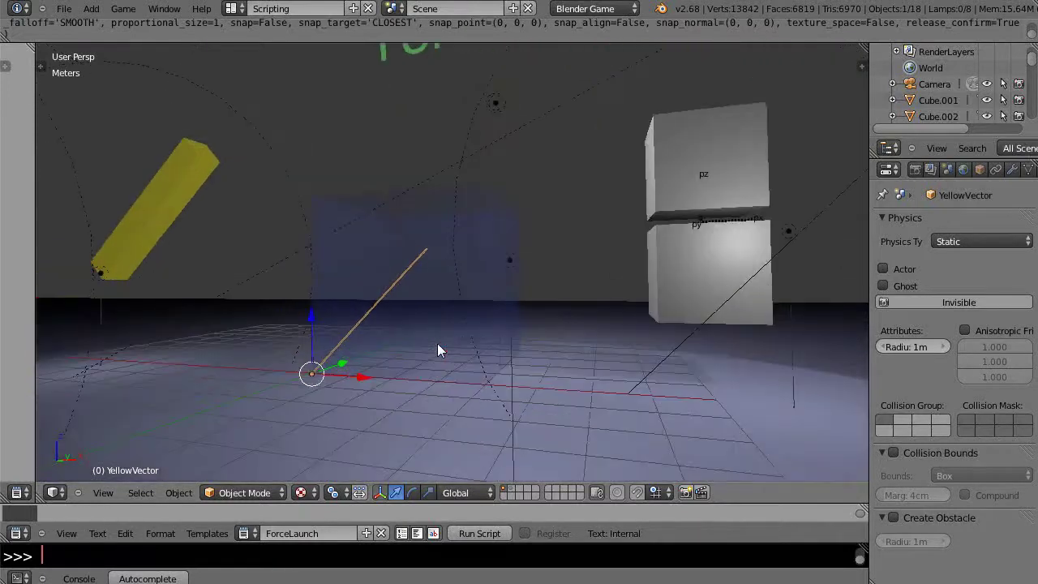
scroll(437, 343, "down", 4)
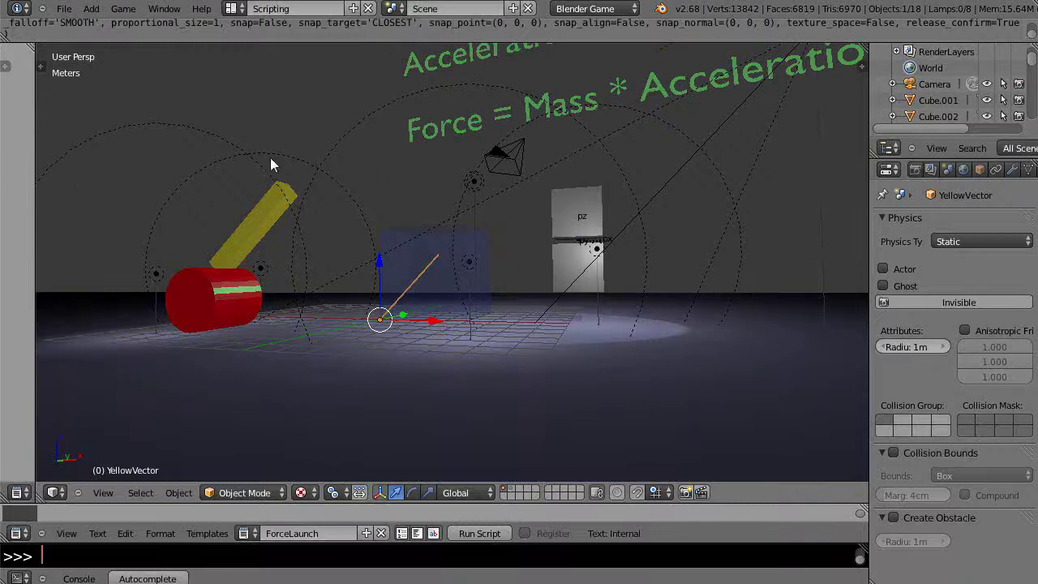
scroll(461, 299, "up", 4)
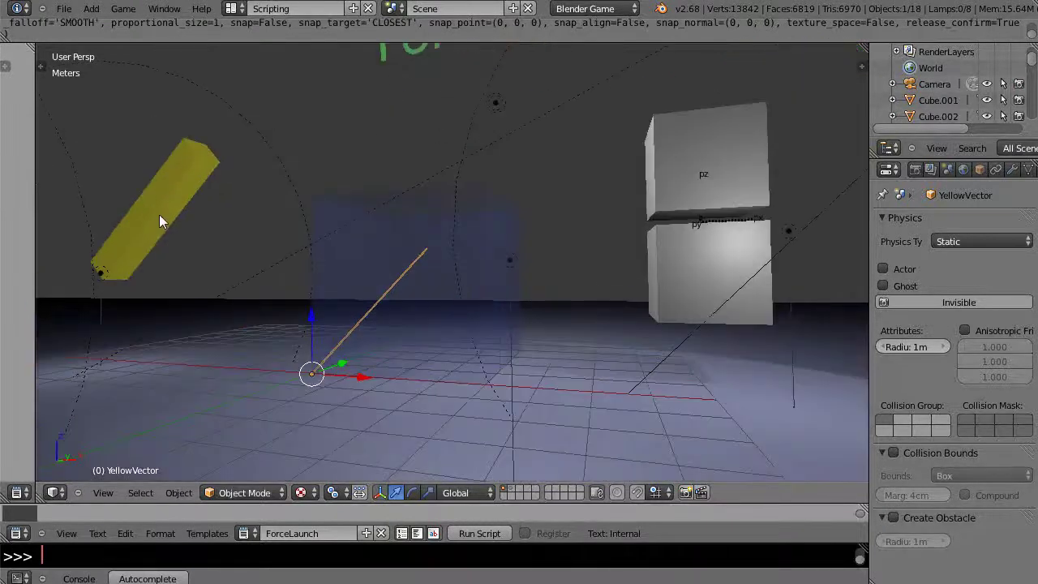
scroll(159, 214, "down", 3)
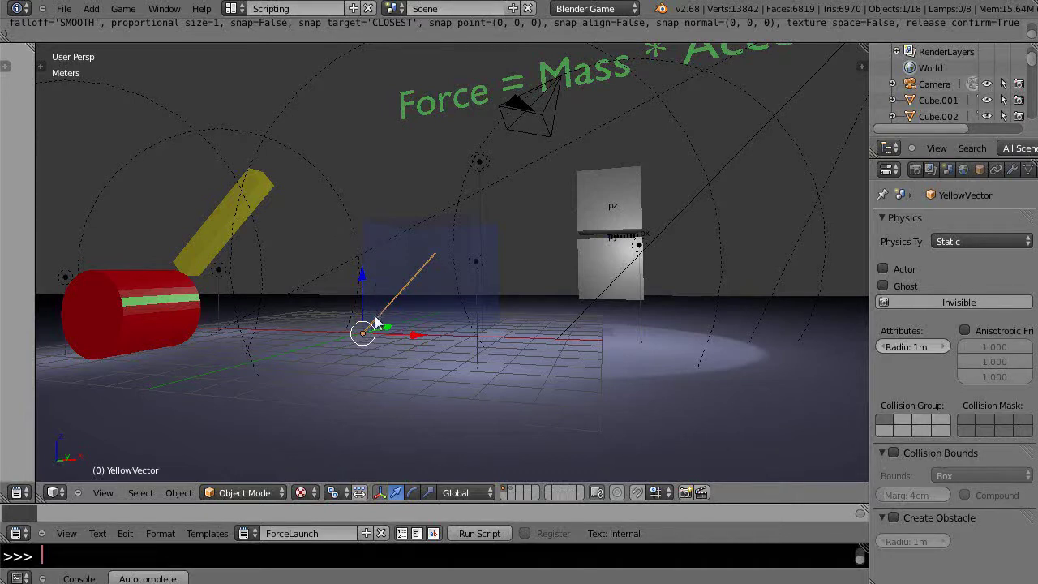
scroll(432, 300, "up", 4)
scroll(431, 297, "up", 1)
scroll(439, 302, "up", 4)
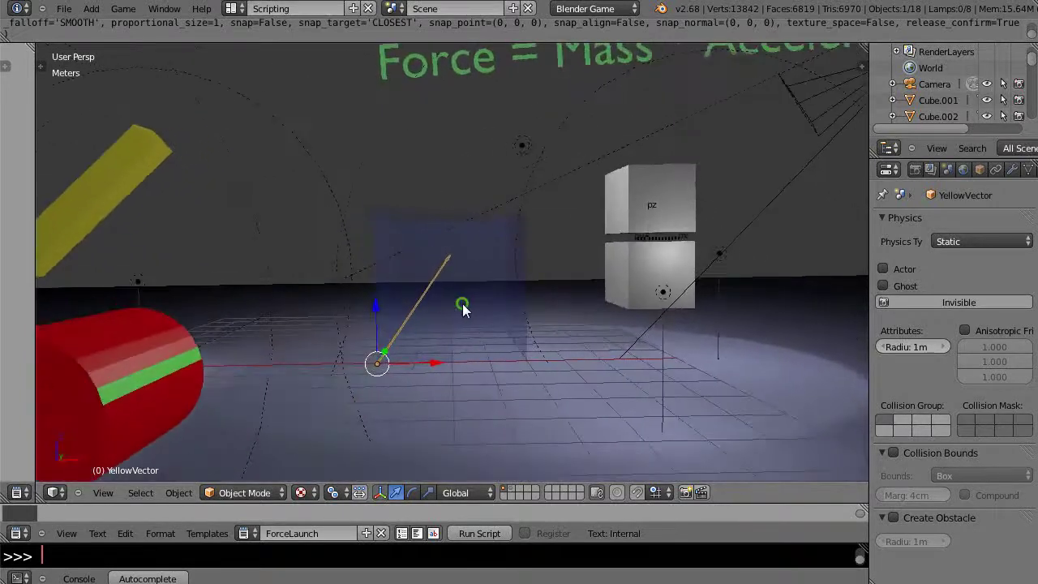
scroll(424, 280, "down", 3)
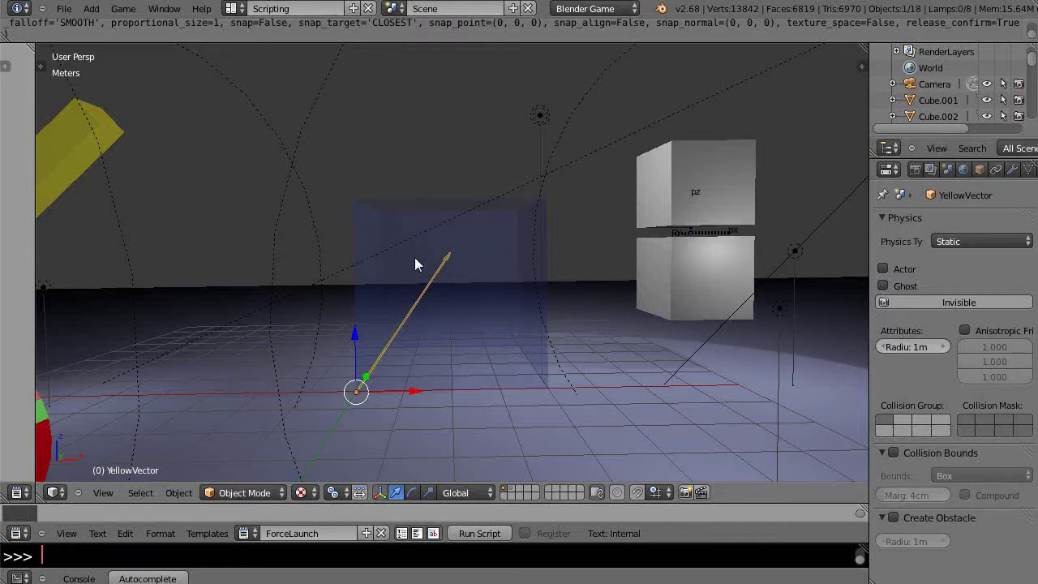
scroll(414, 257, "down", 3)
scroll(407, 277, "up", 2)
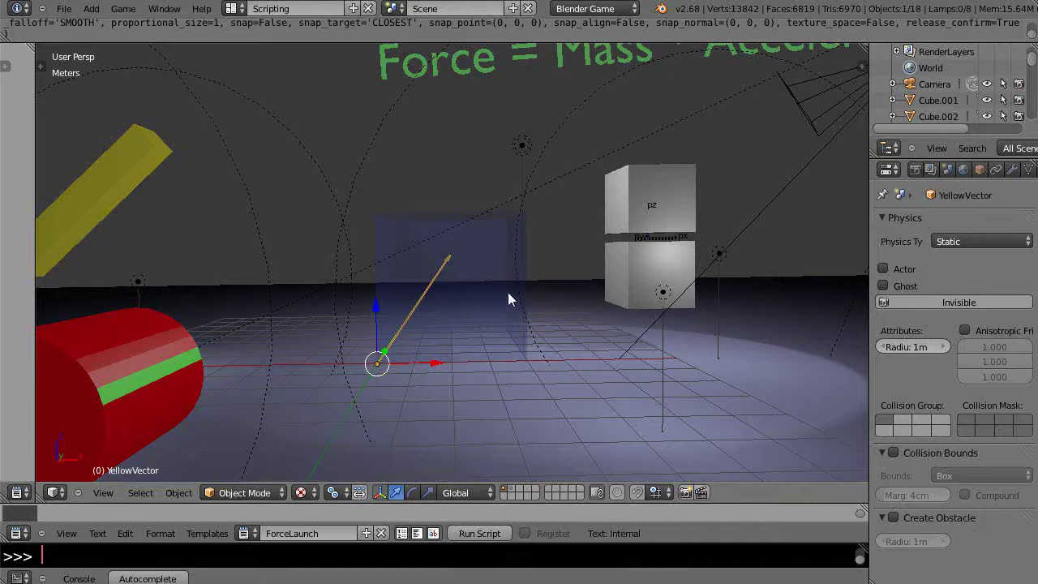
scroll(508, 300, "up", 1)
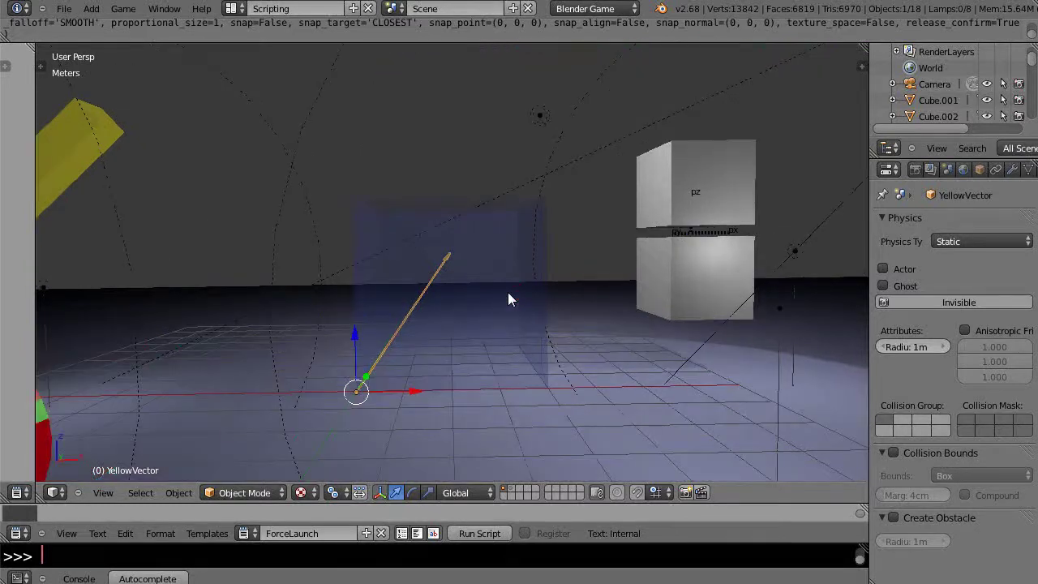
scroll(521, 286, "down", 1)
scroll(521, 286, "up", 1)
scroll(472, 304, "down", 1)
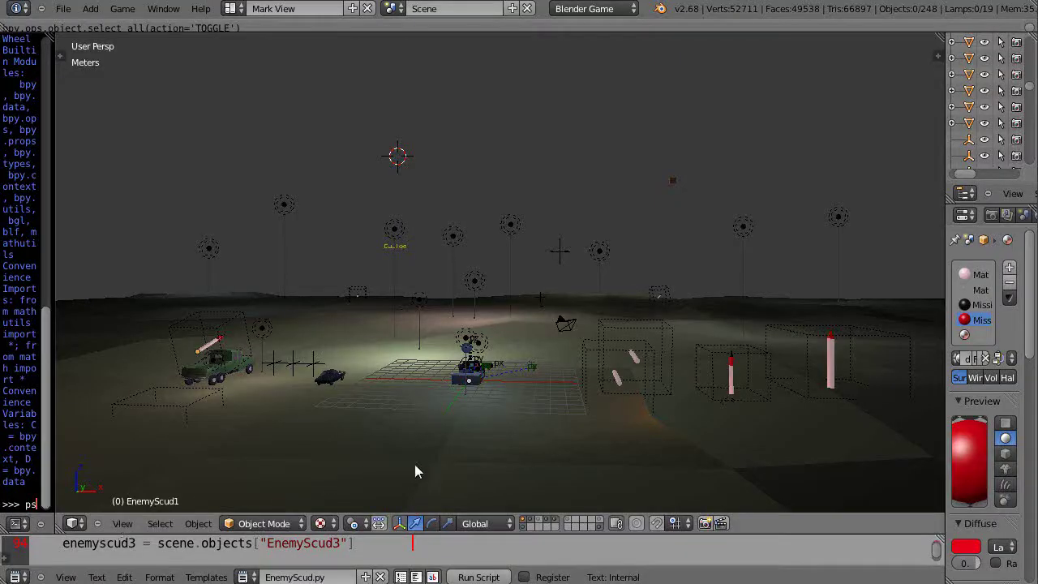
Step: Zoom and pan to the vehicle, then select the clock dial Cylinder002 and frame it
scroll(417, 462, "up", 1)
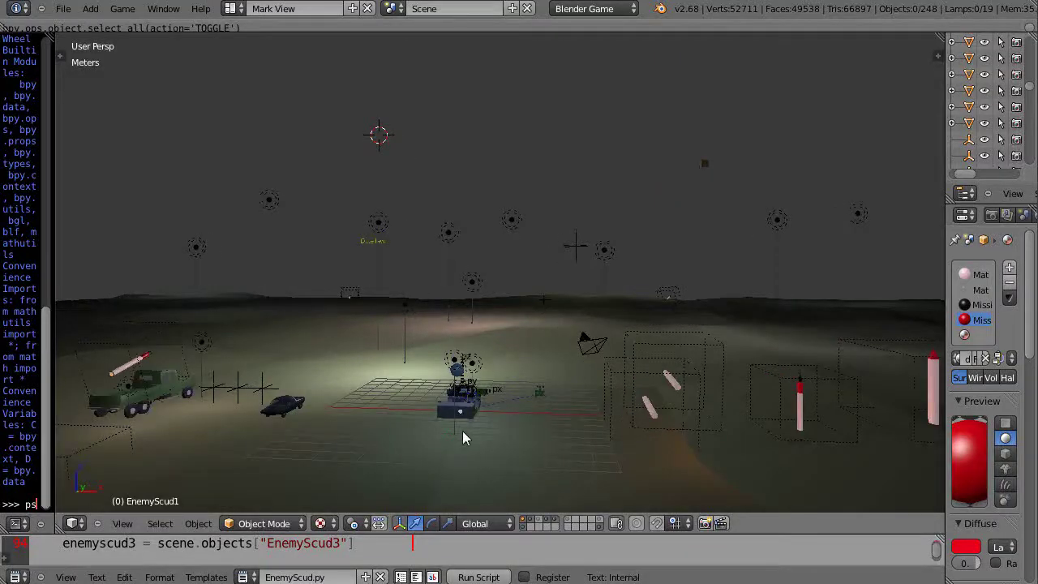
scroll(458, 436, "down", 1)
scroll(467, 429, "down", 1)
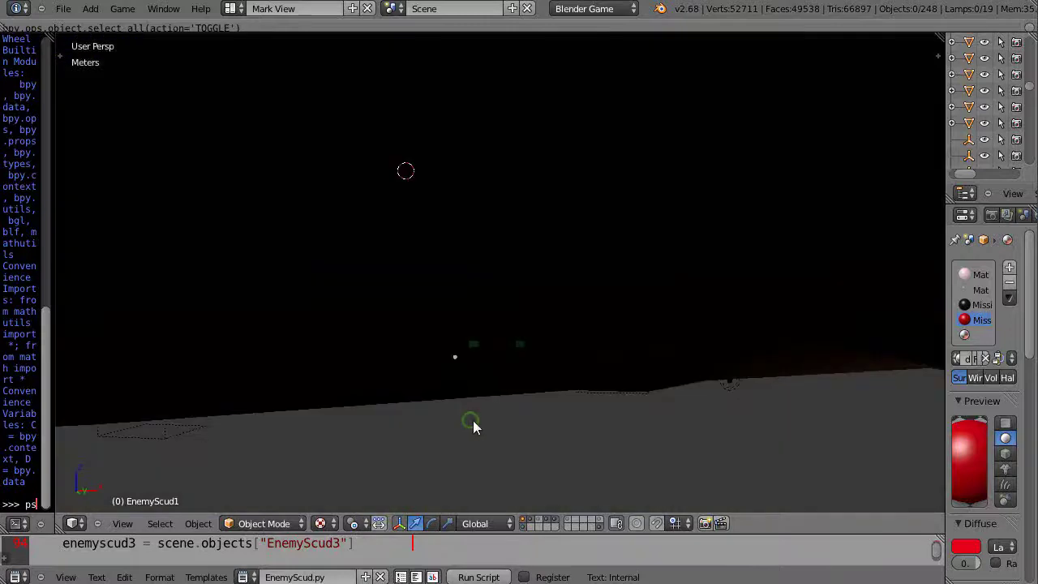
scroll(474, 422, "up", 4)
middle_click_drag(479, 444, 497, 332, "shift")
scroll(495, 348, "up", 5)
scroll(494, 356, "up", 5)
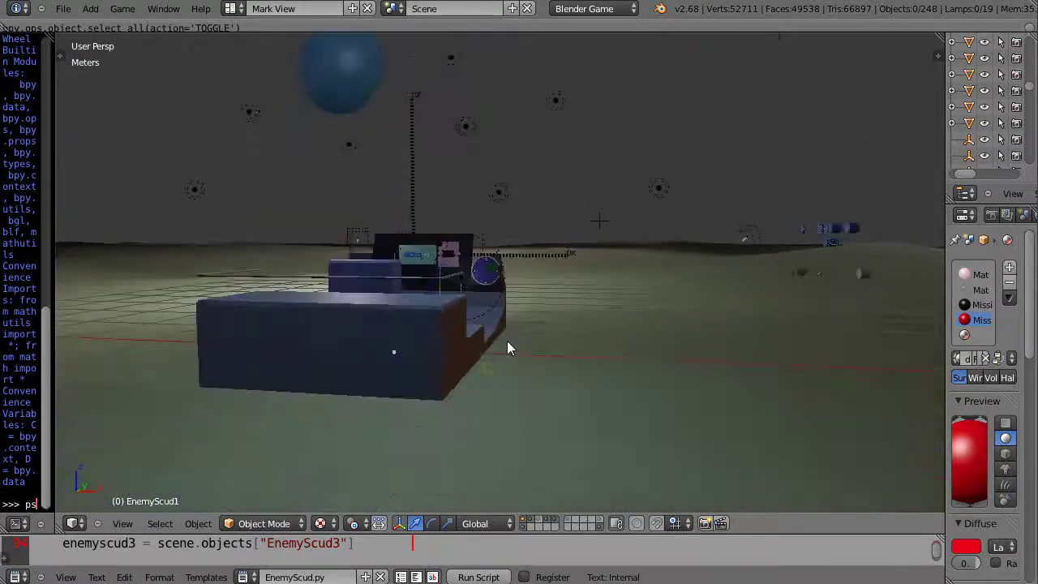
middle_click_drag(506, 342, 494, 343, "shift")
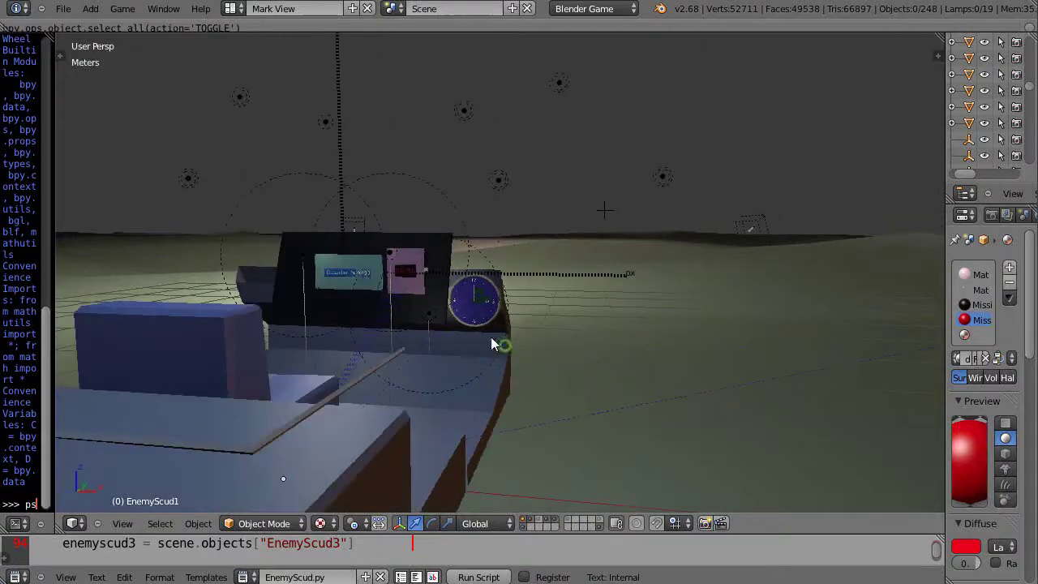
right_click(470, 315)
key("KP_Decimal")
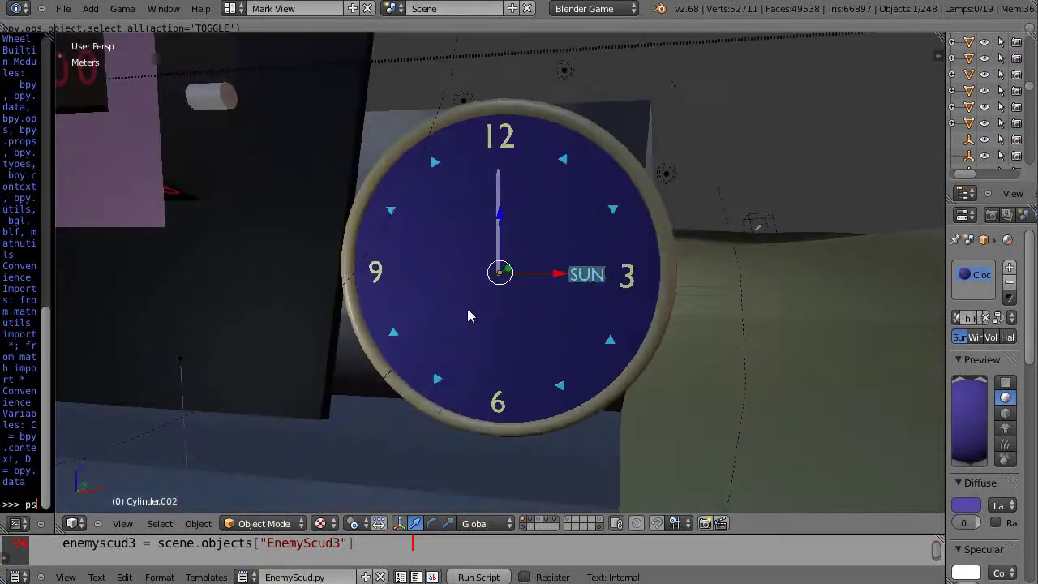
Step: Orbit and zoom around the time-machine dashboard's date dials, calendar, clock and seat
scroll(450, 311, "down", 6)
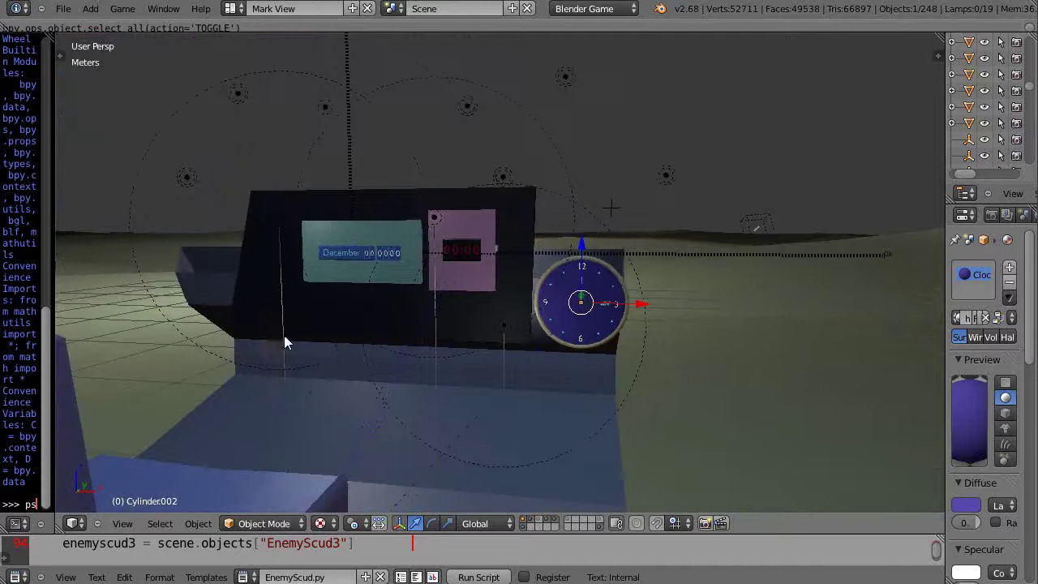
scroll(284, 335, "up", 5)
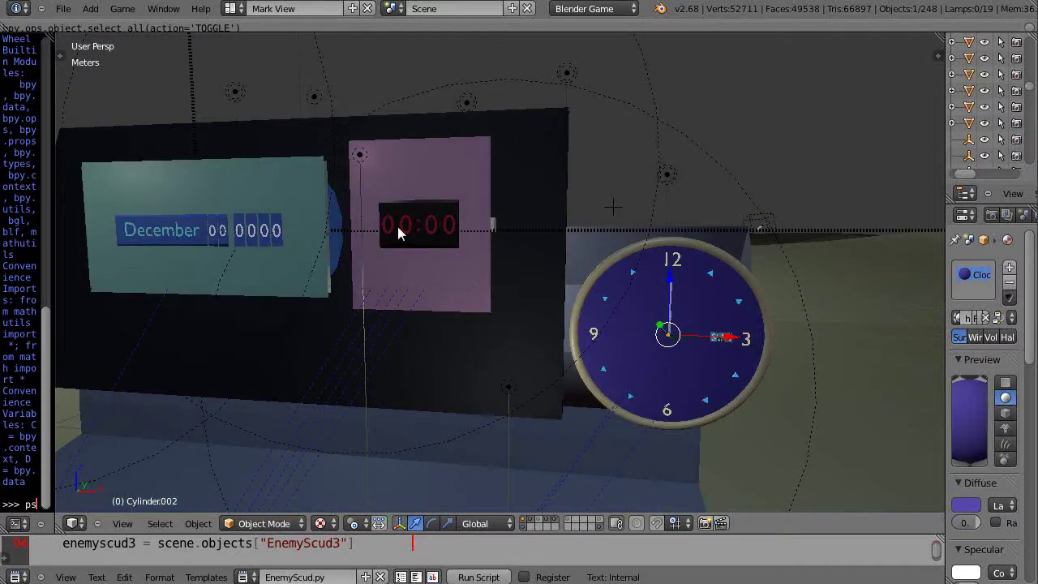
scroll(397, 226, "down", 2)
scroll(183, 208, "down", 4)
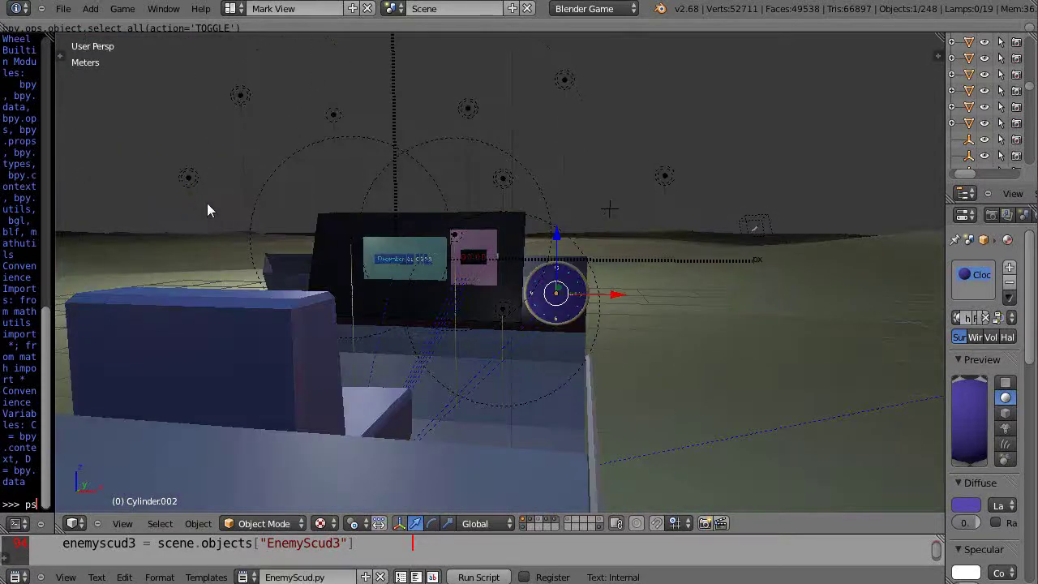
scroll(240, 304, "down", 5)
scroll(256, 272, "down", 4)
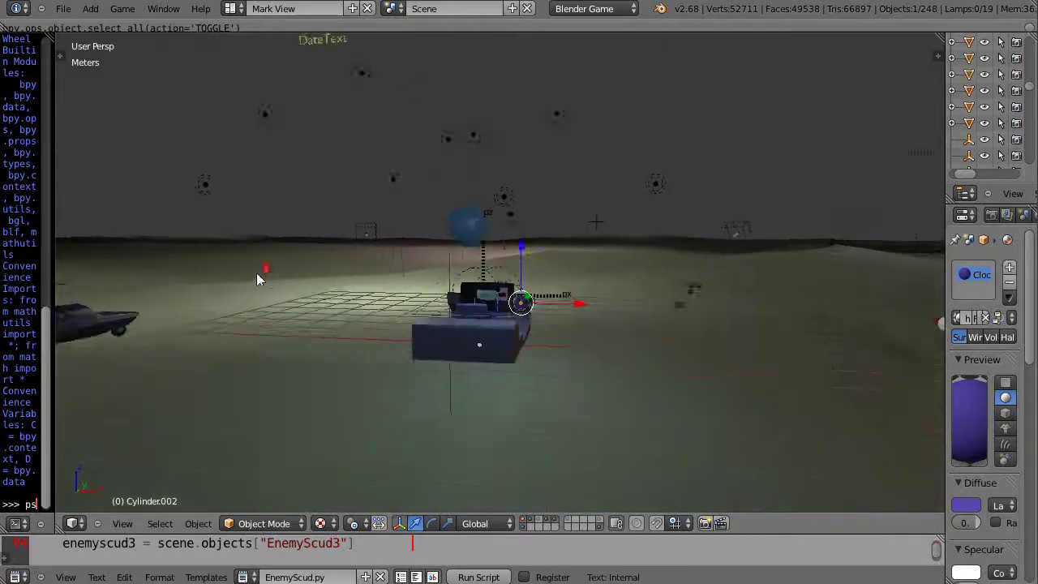
scroll(518, 346, "up", 5)
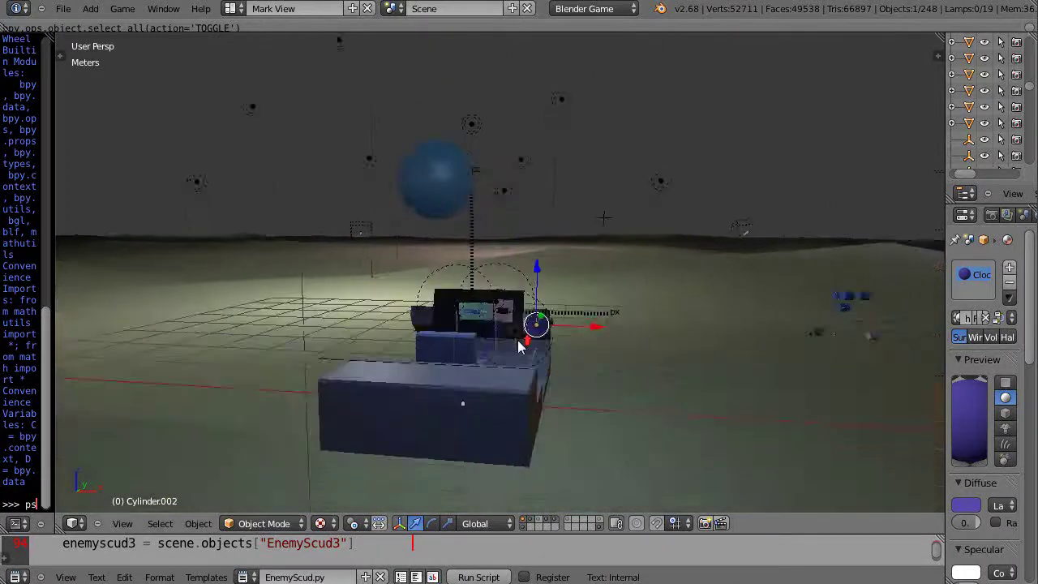
scroll(503, 361, "up", 6)
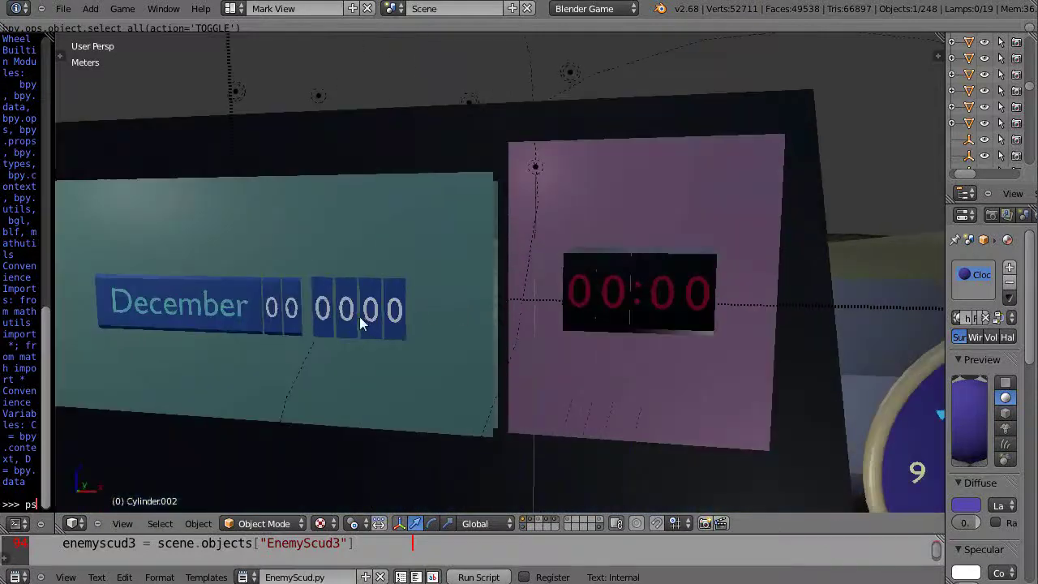
middle_click_drag(447, 340, 446, 313)
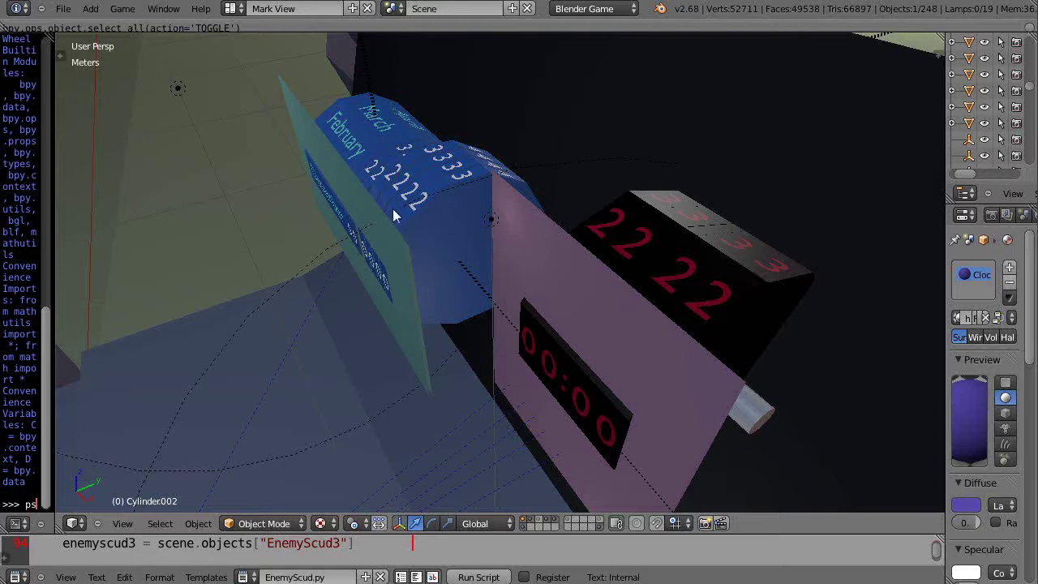
scroll(396, 220, "down", 4)
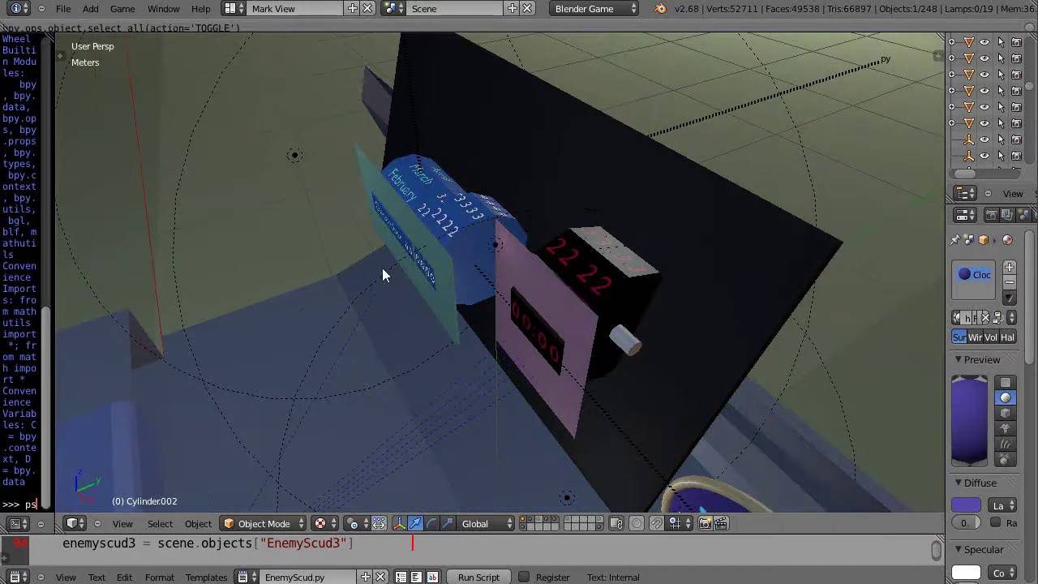
middle_click_drag(382, 267, 425, 283)
scroll(428, 283, "down", 2)
scroll(430, 275, "up", 2)
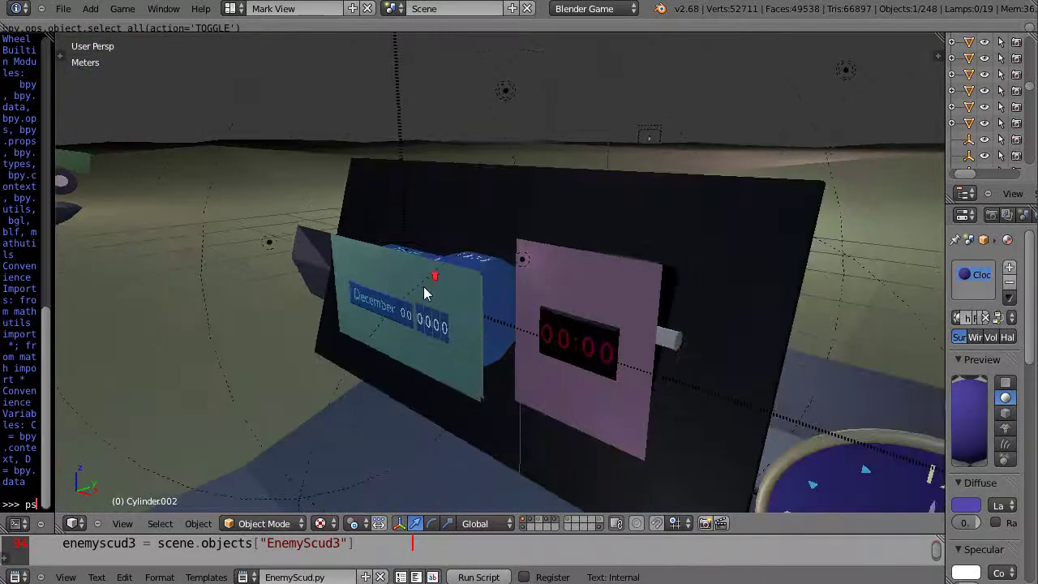
scroll(426, 292, "down", 3)
middle_click_drag(423, 296, 519, 348)
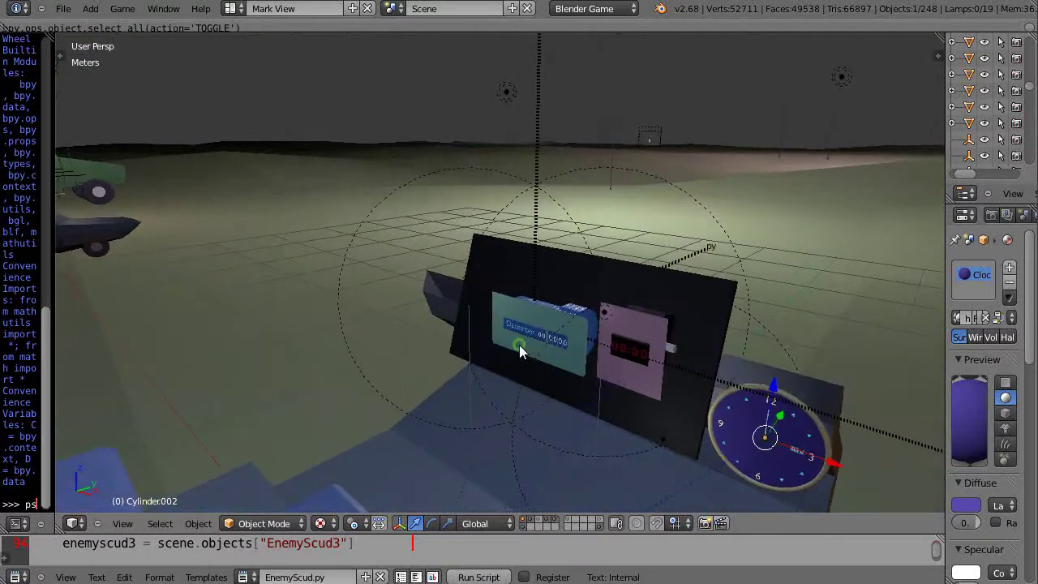
scroll(471, 345, "up", 2)
scroll(427, 338, "down", 2)
middle_click_drag(426, 338, 341, 294)
scroll(527, 337, "up", 2)
scroll(527, 338, "down", 3)
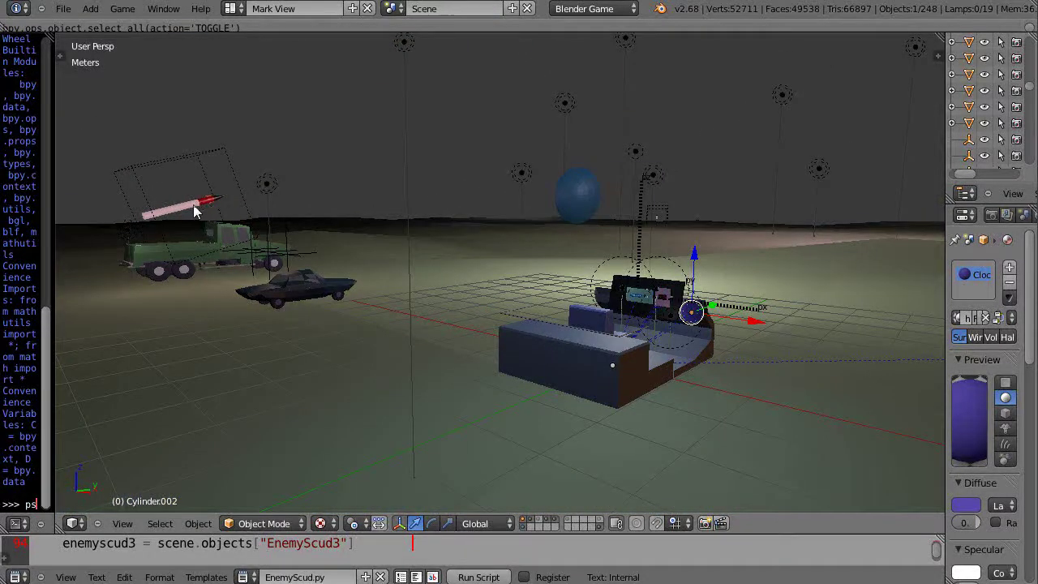
Step: Zoom out and orbit to frame everything from the missile truck and car to the target boxes
scroll(406, 364, "up", 2)
middle_click_drag(589, 401, 382, 347)
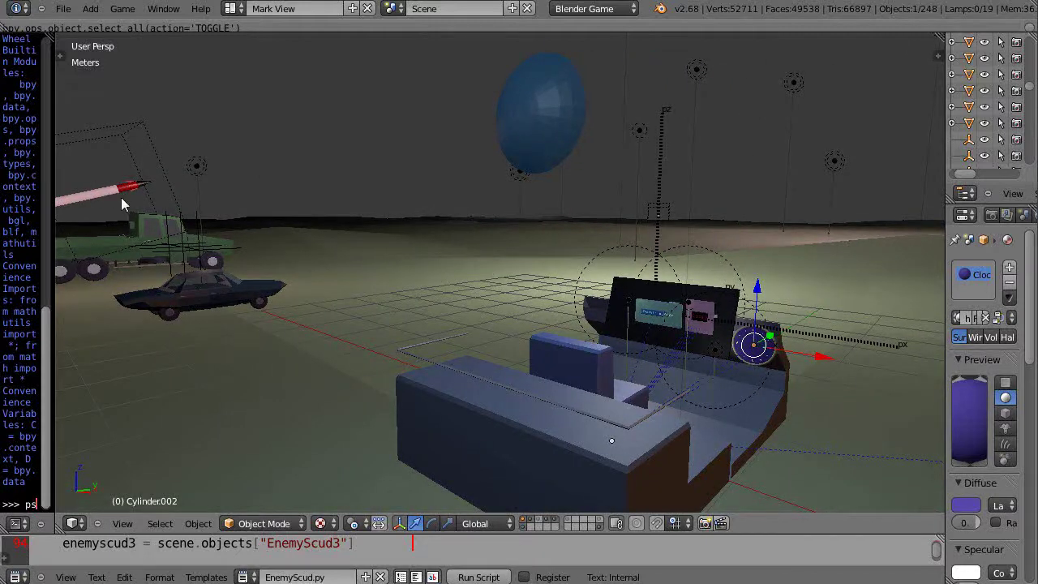
scroll(137, 231, "down", 6)
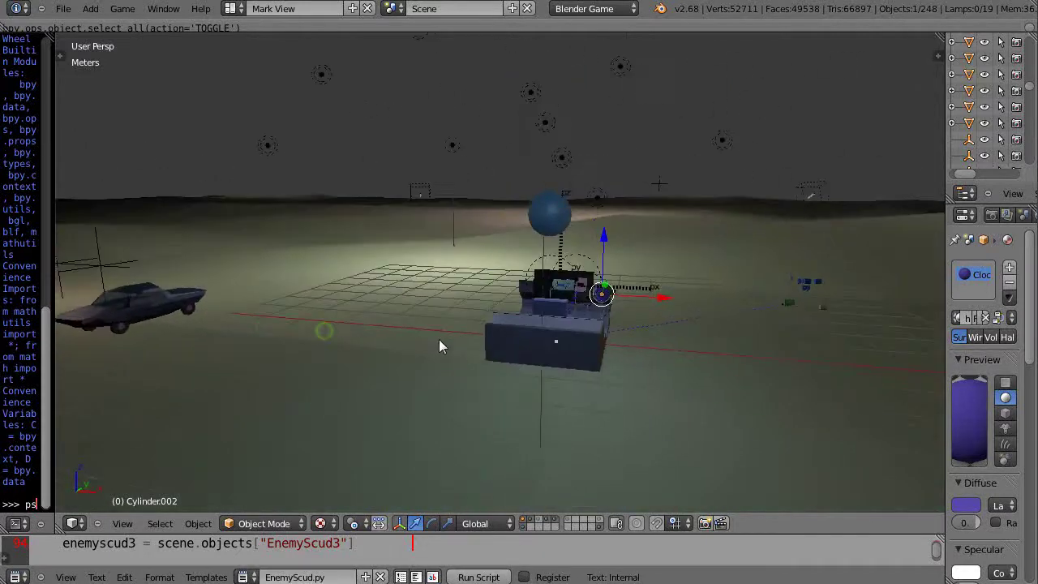
scroll(442, 341, "down", 3)
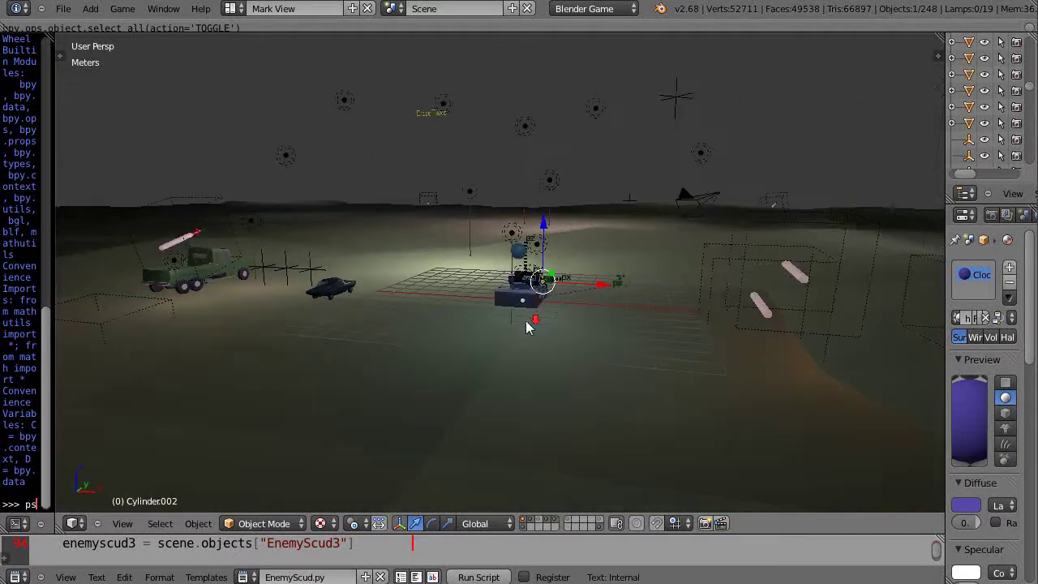
middle_click_drag(528, 317, 699, 420)
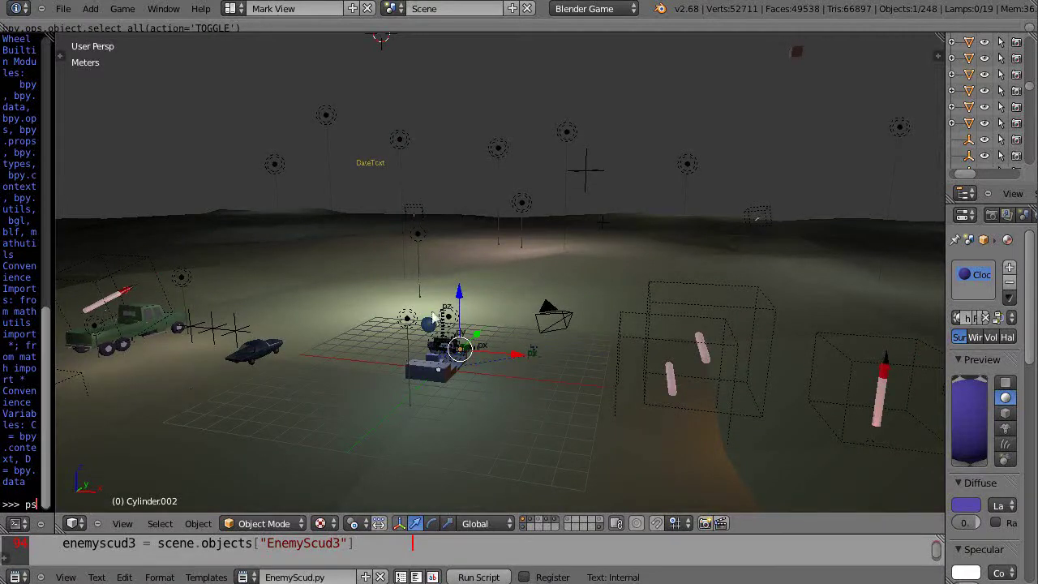
scroll(437, 320, "up", 3)
scroll(440, 322, "down", 3)
key("p")
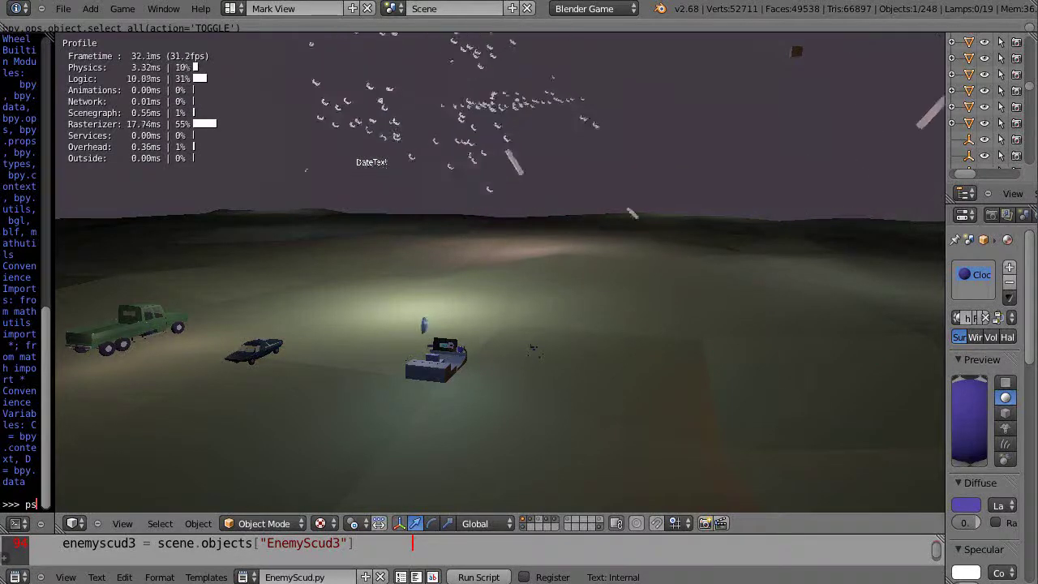
key("Escape")
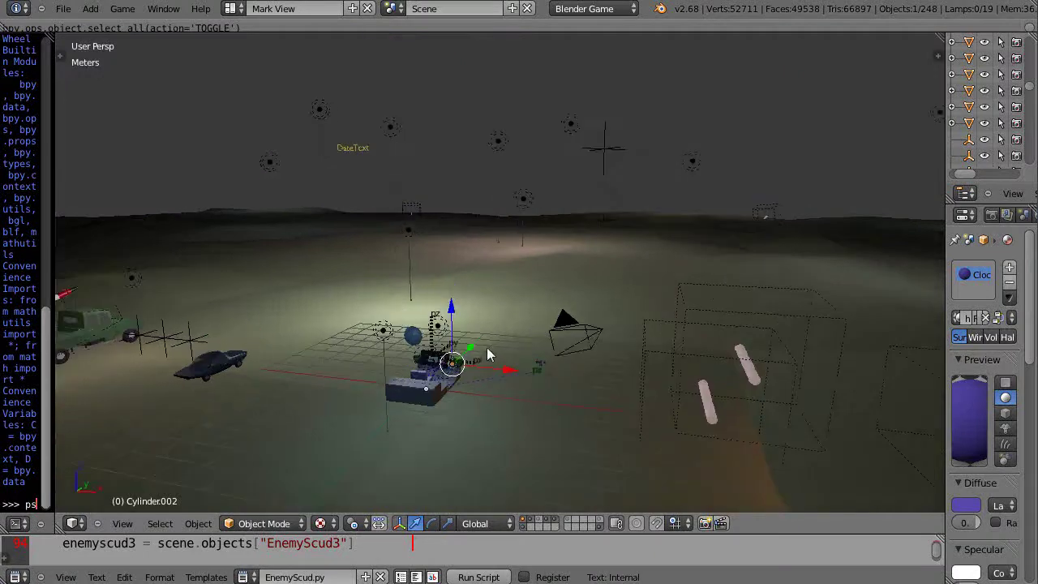
middle_click_drag(489, 360, 517, 190)
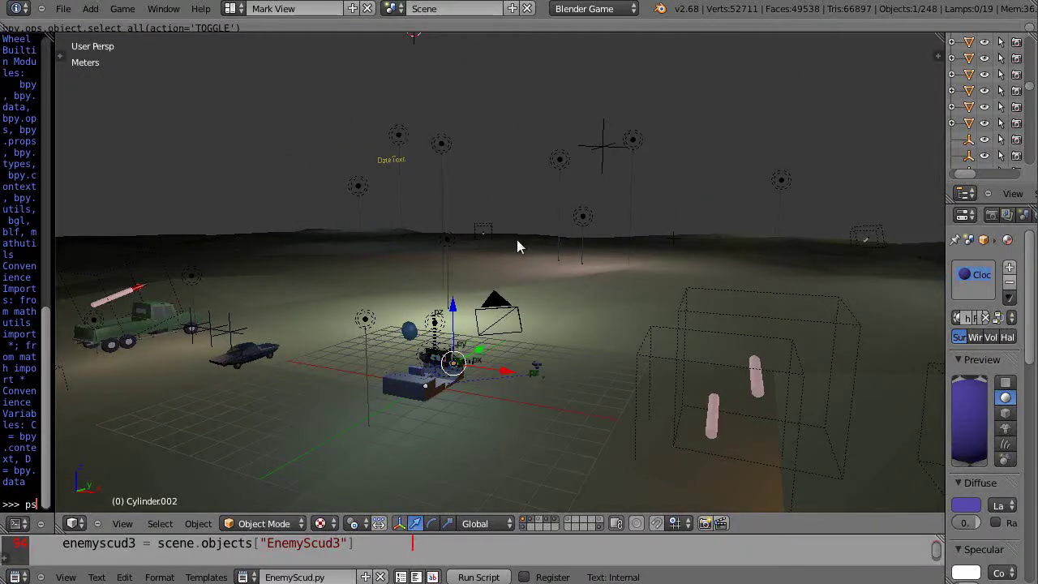
middle_click_drag(516, 239, 636, 293)
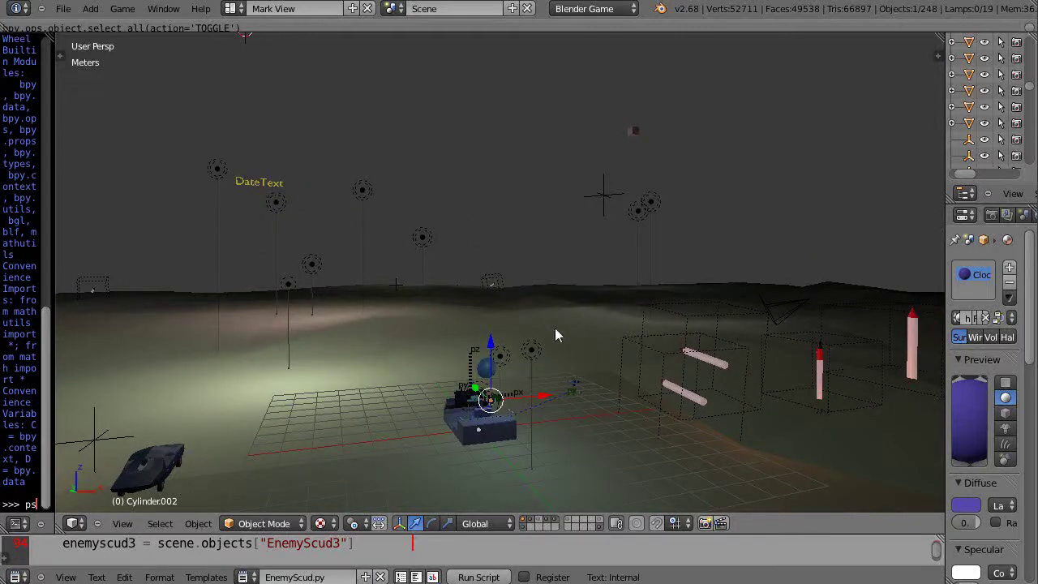
middle_click_drag(521, 338, 608, 317)
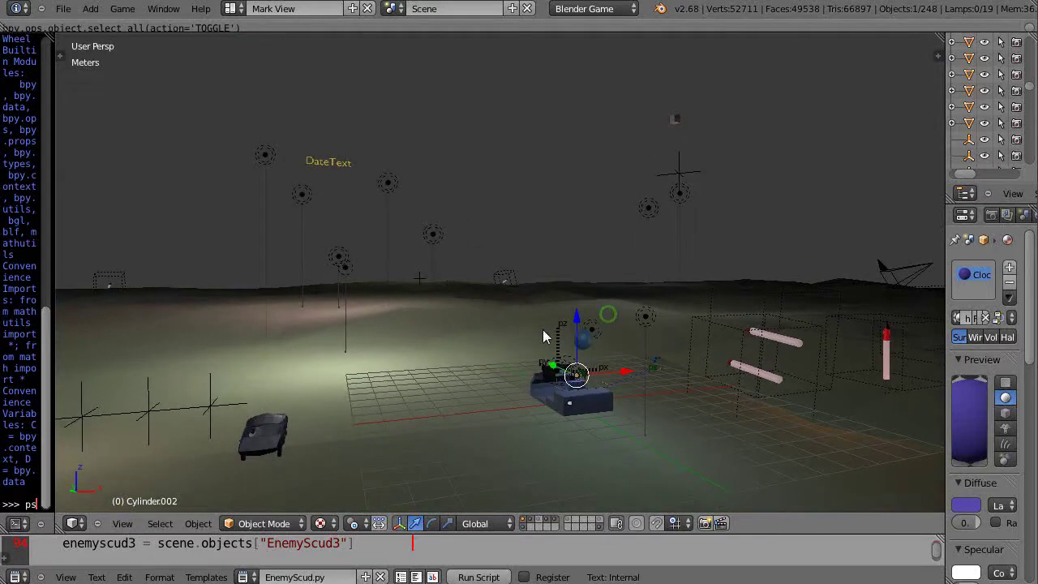
scroll(552, 334, "down", 4)
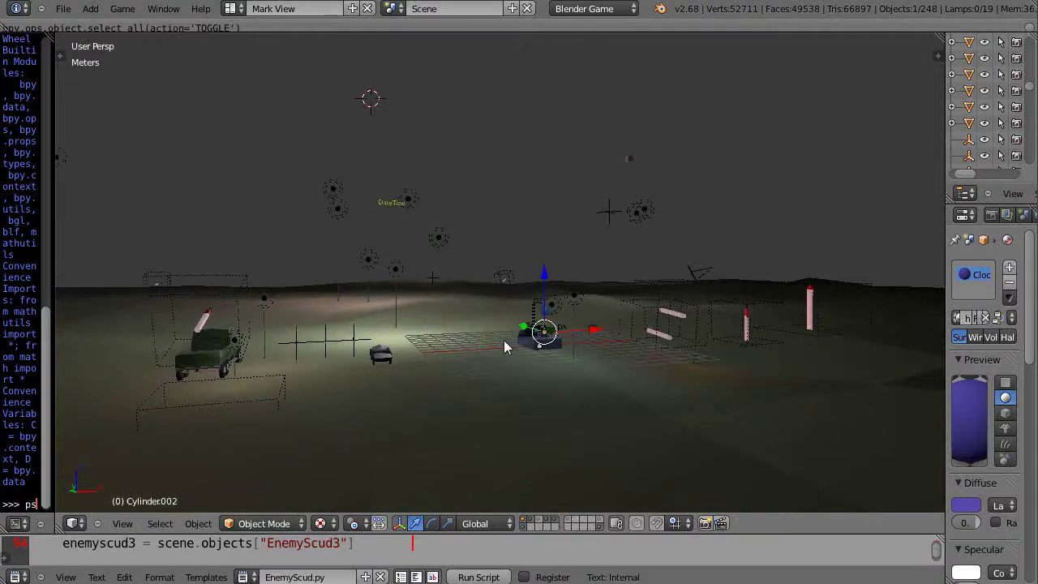
scroll(503, 339, "up", 4)
scroll(503, 347, "down", 2)
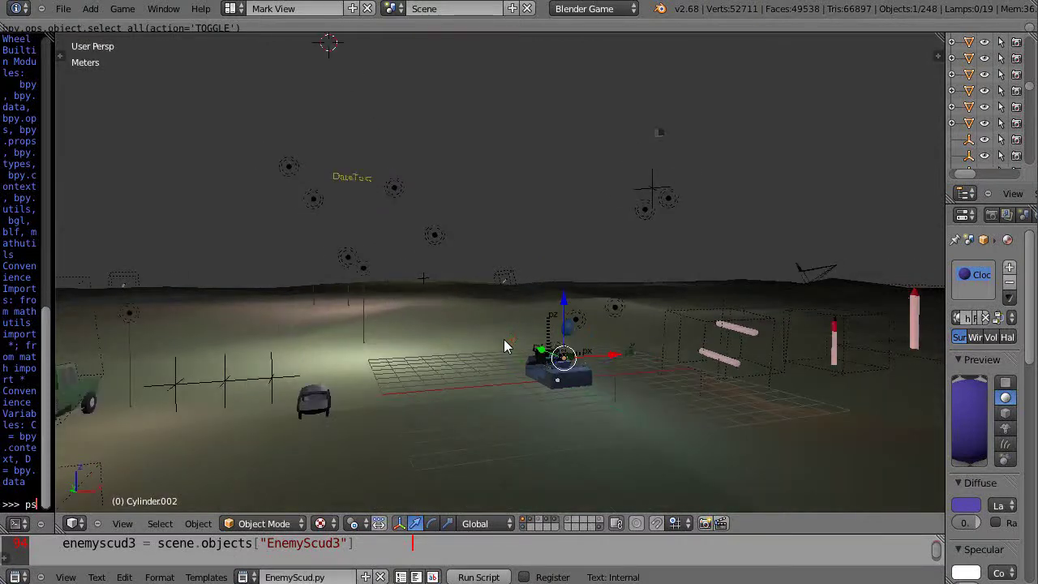
middle_click_drag(505, 339, 442, 361)
scroll(491, 371, "down", 2)
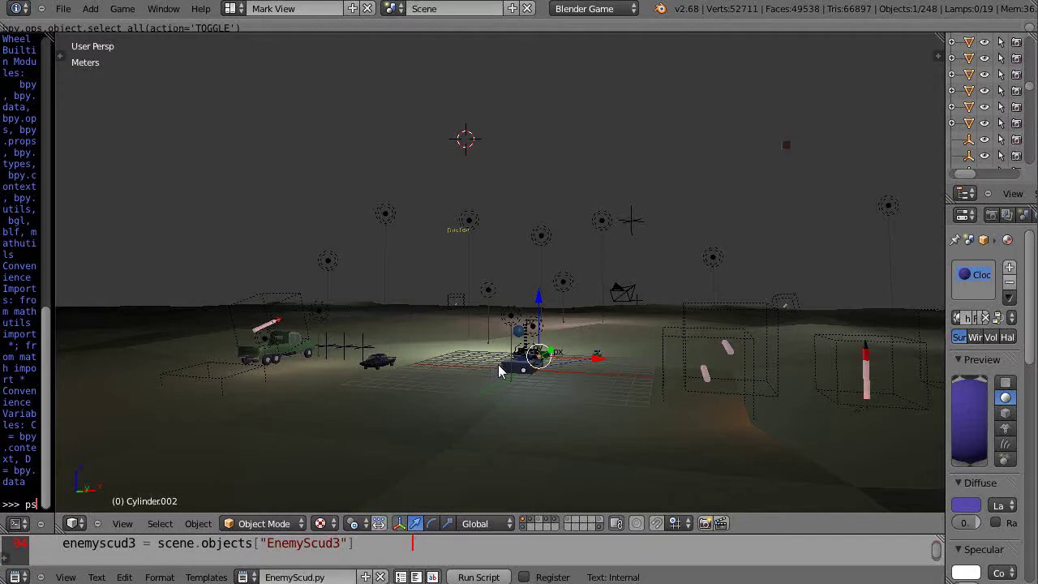
middle_click_drag(489, 374, 399, 393, "shift")
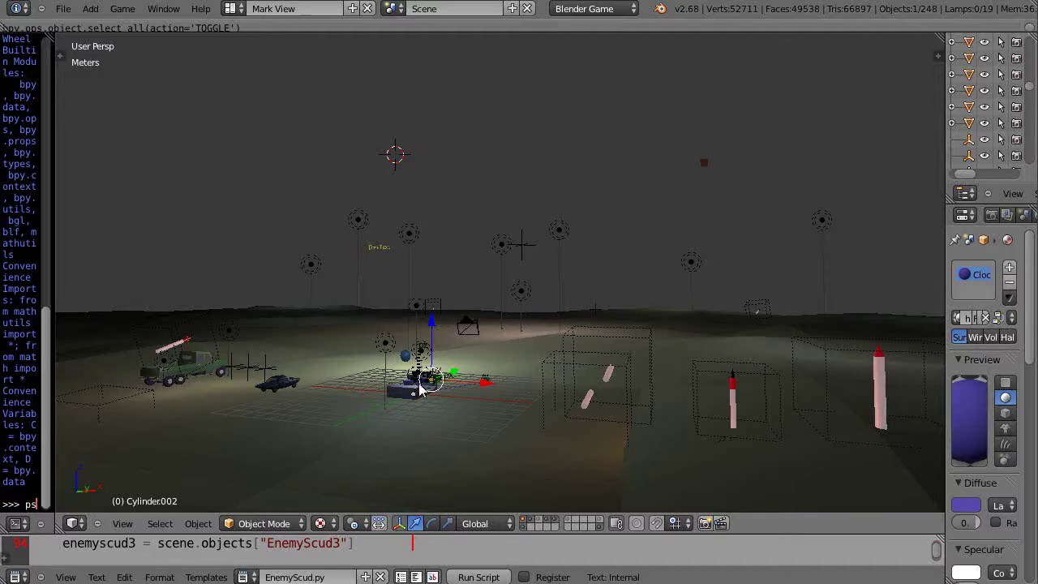
scroll(473, 381, "up", 1)
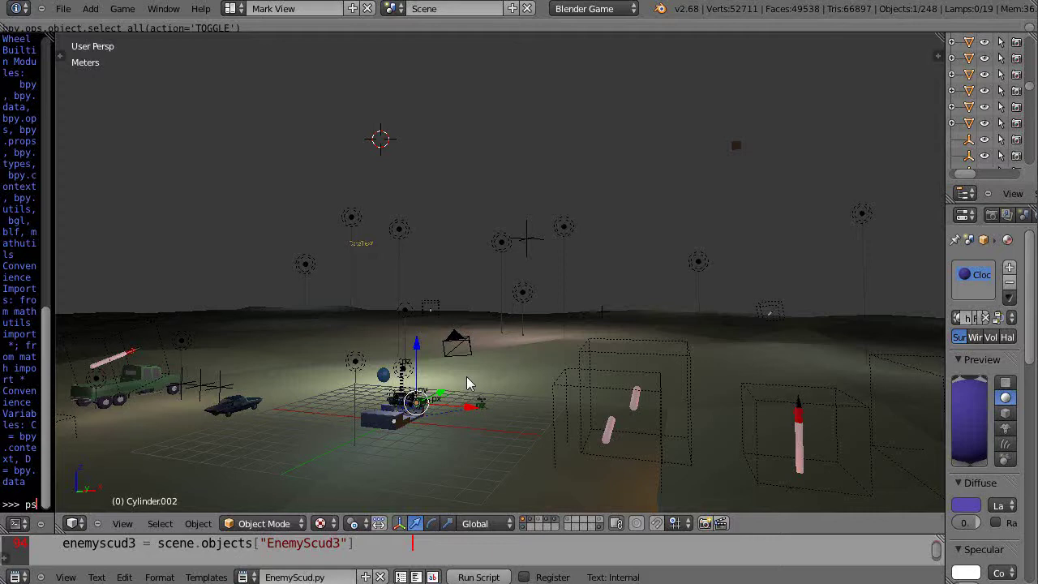
scroll(466, 383, "up", 1)
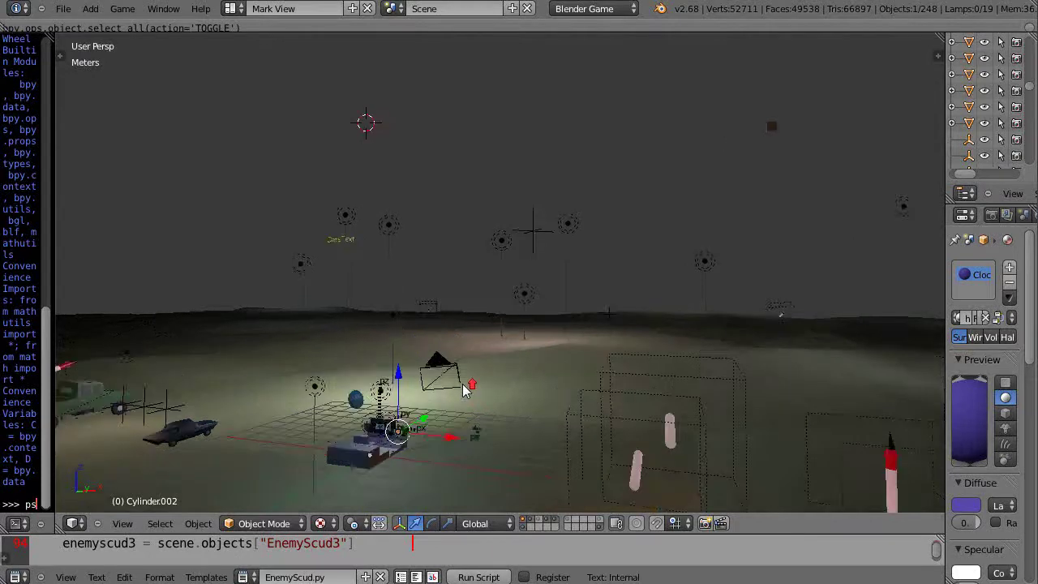
scroll(464, 387, "down", 2)
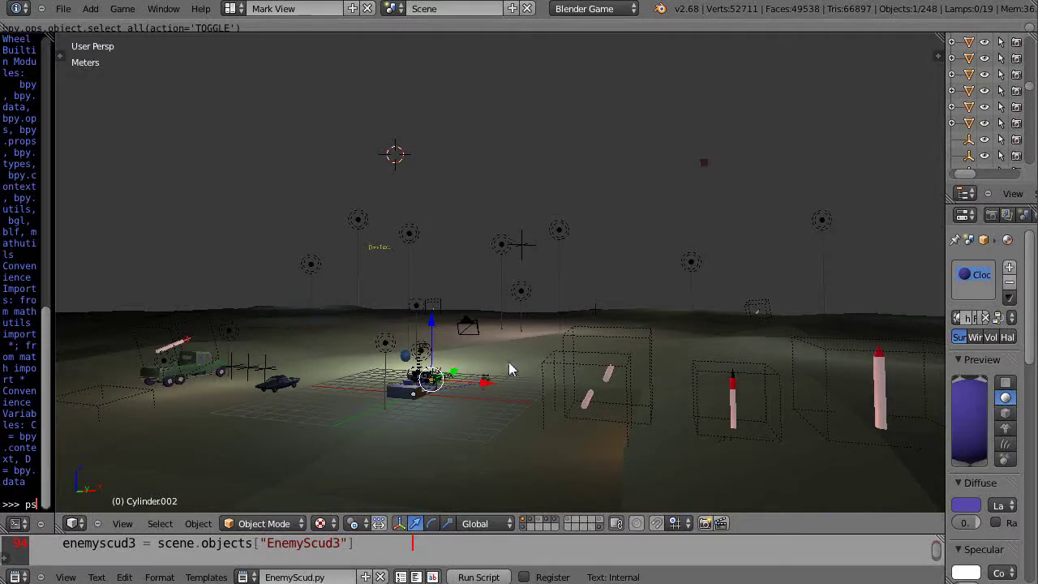
scroll(525, 359, "up", 1)
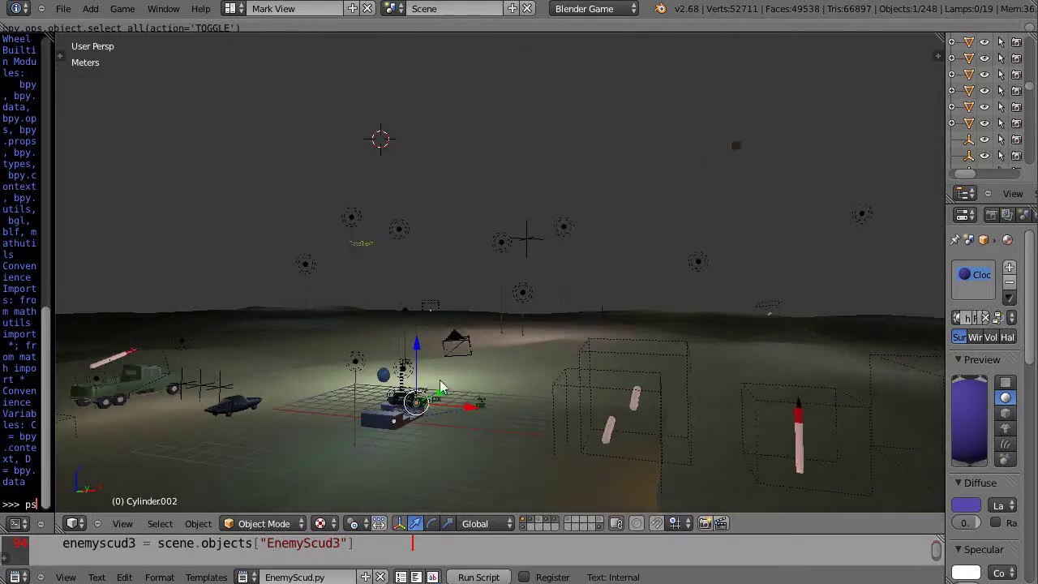
scroll(486, 387, "down", 3)
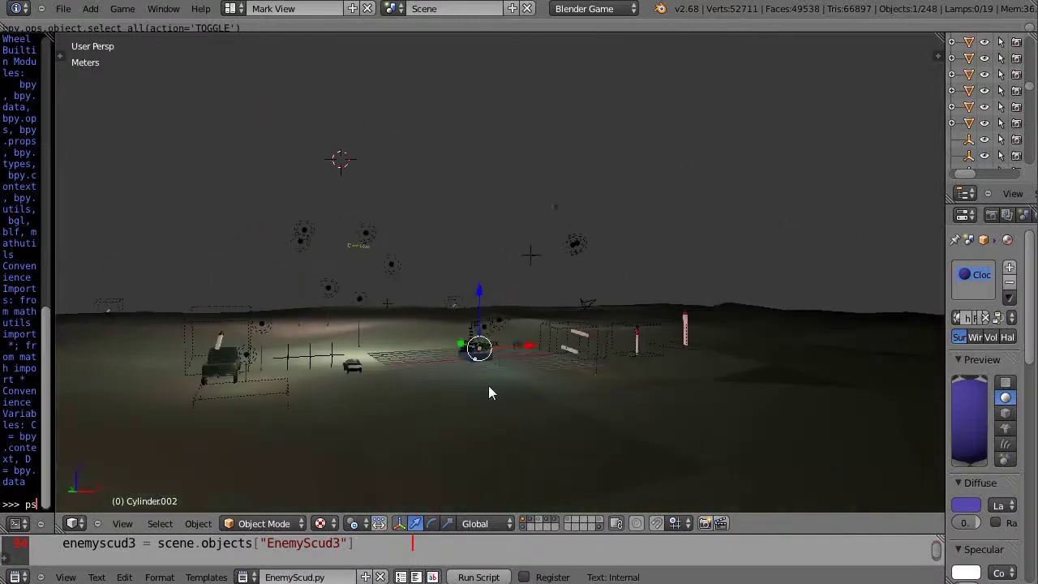
scroll(482, 381, "up", 4)
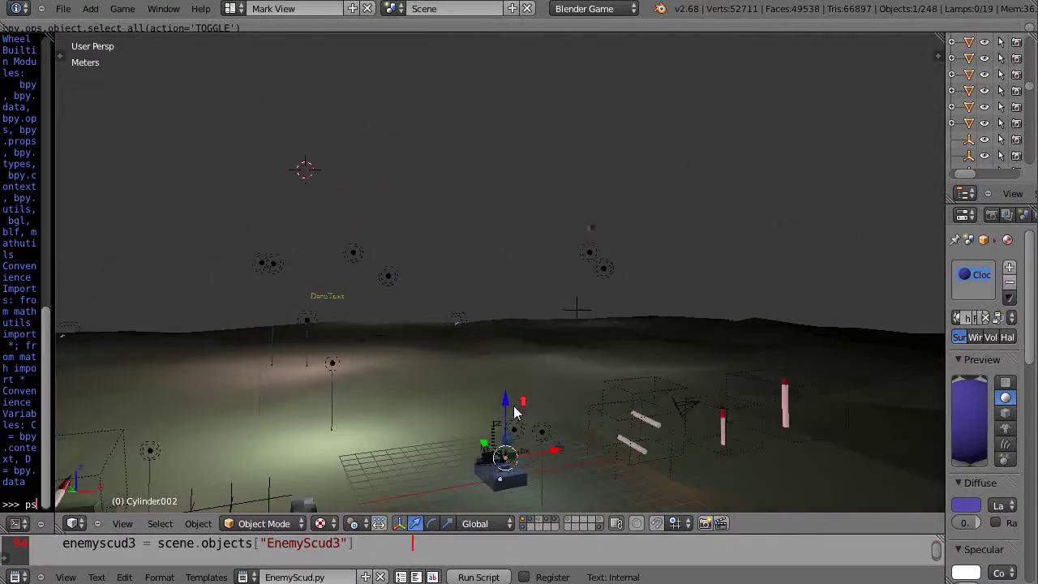
scroll(509, 398, "down", 2)
scroll(432, 405, "down", 2)
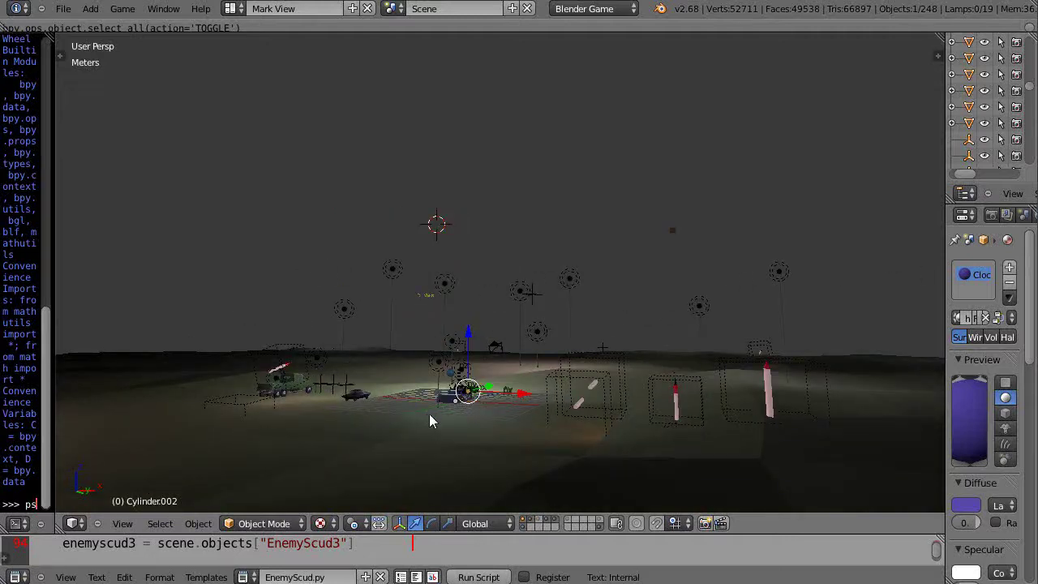
scroll(429, 413, "up", 1)
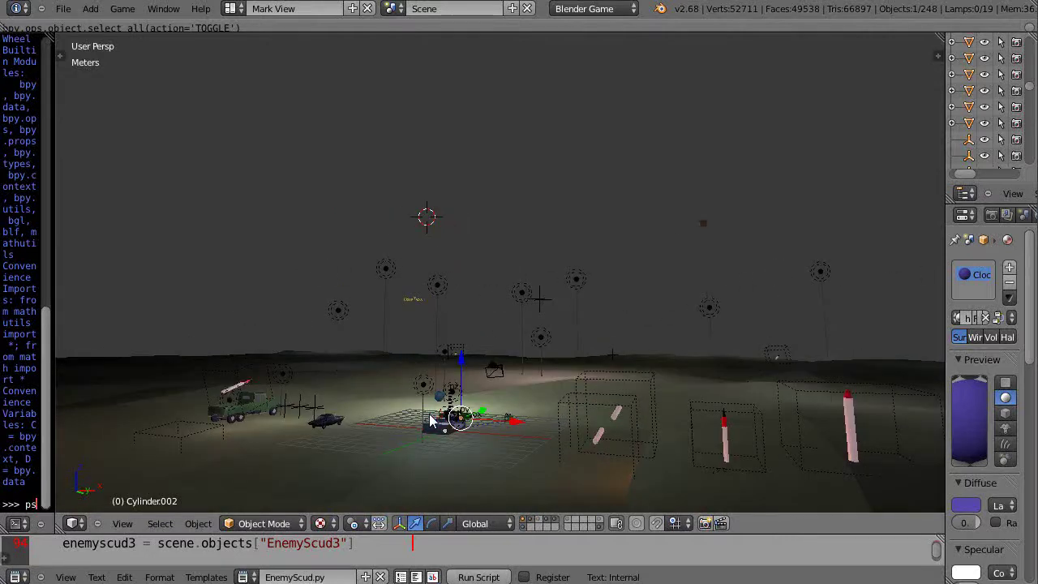